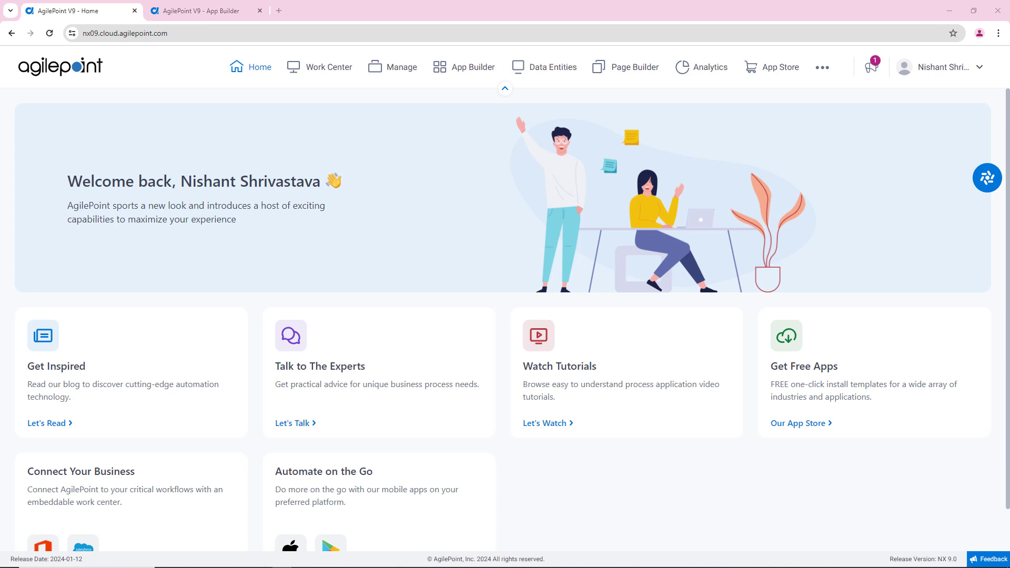
View the sample Sales Order form image sales-order (1) 1.png, then close it.
drag(1009, 74, 634, 32)
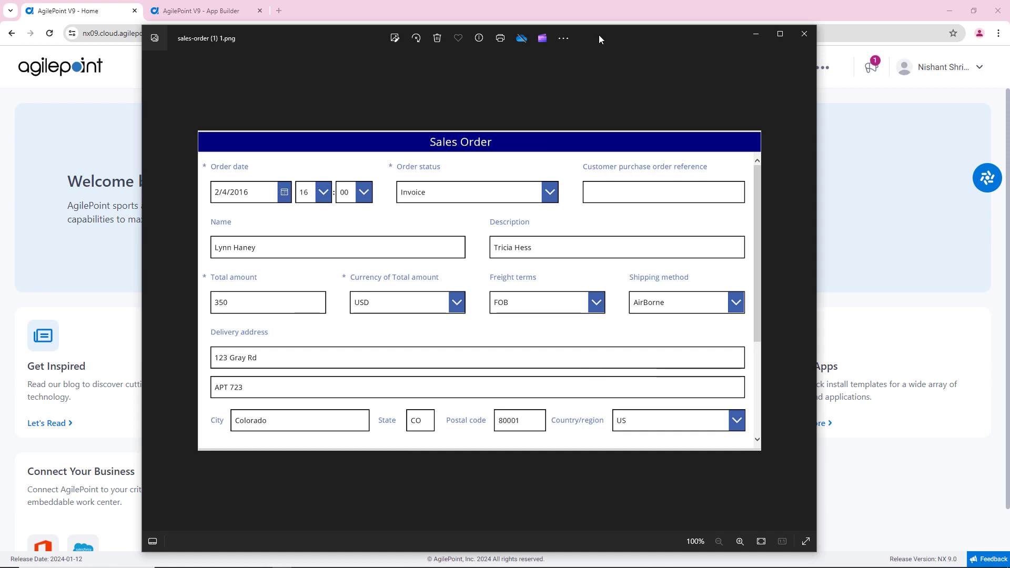
click(804, 34)
Start creating a new app in App Builder as a Form-Based App.
click(221, 11)
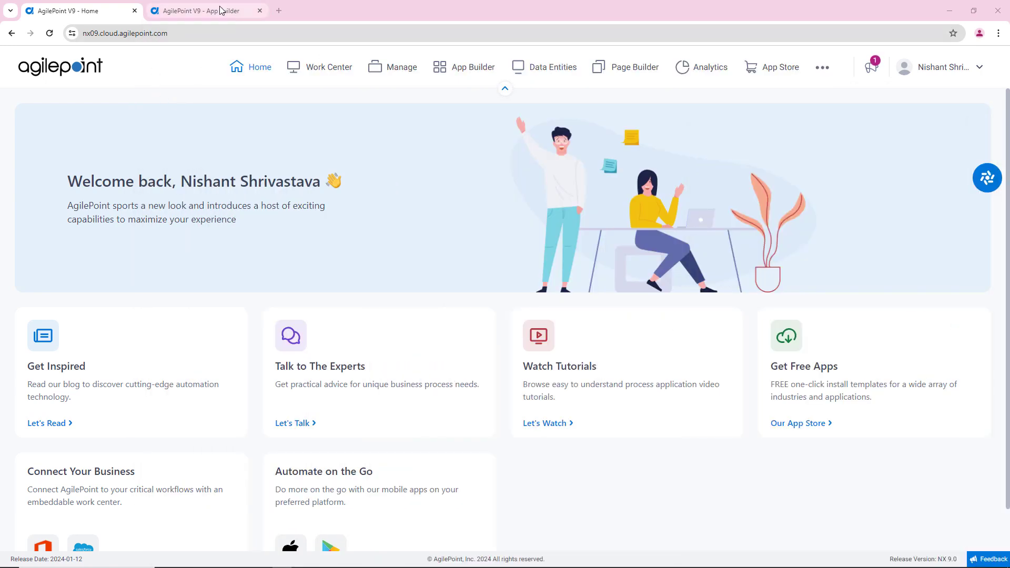
click(97, 210)
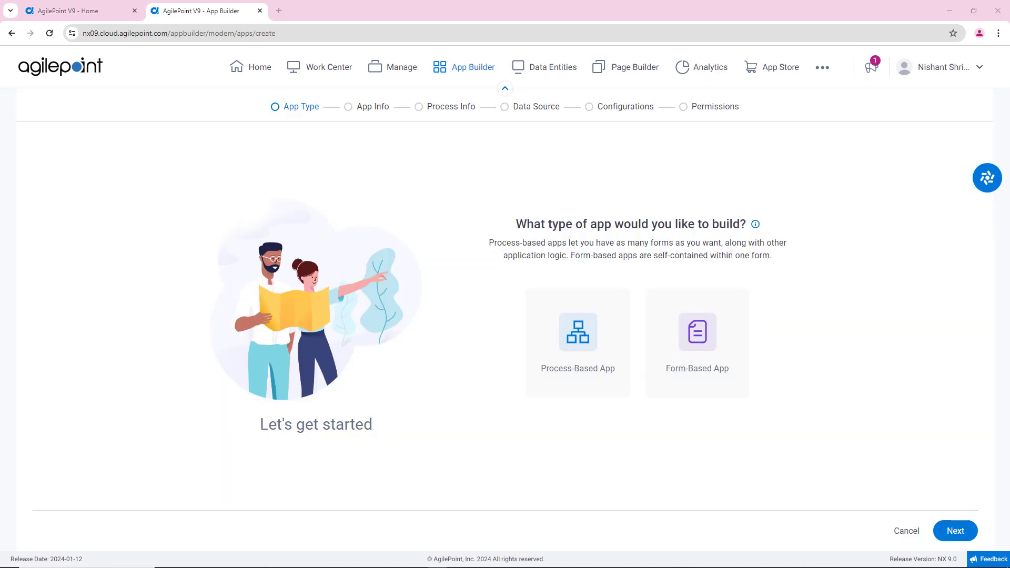
click(692, 379)
click(956, 531)
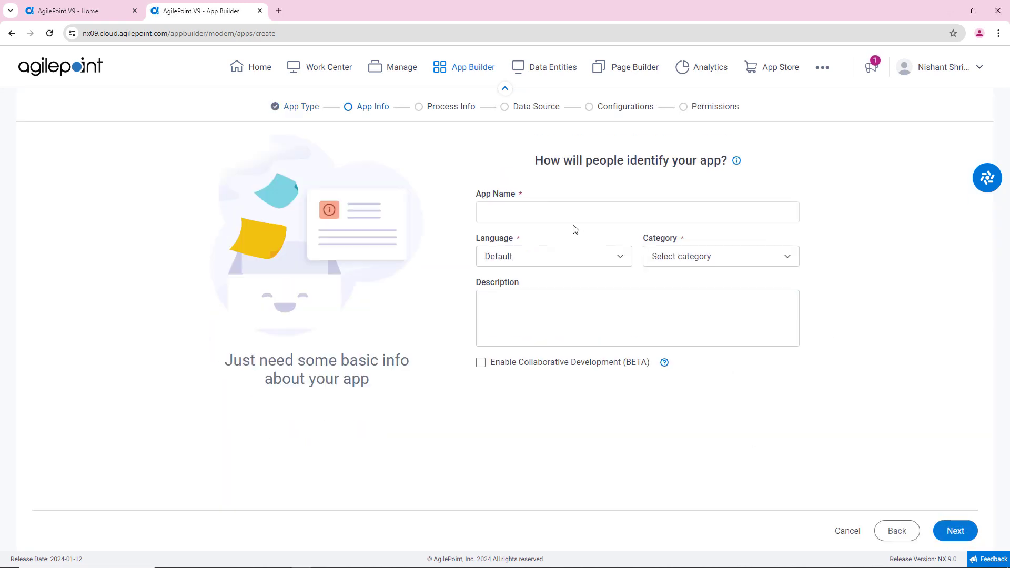
Name the app ImageGenAI, assign it to the Customer Service category and submit the app info.
click(594, 218)
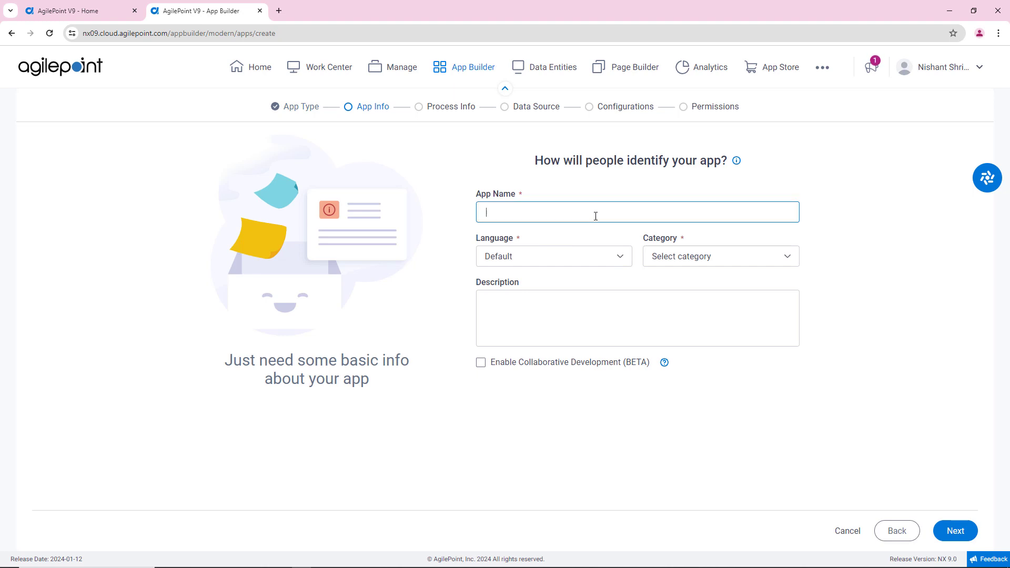
text(ImageGenAI)
click(661, 262)
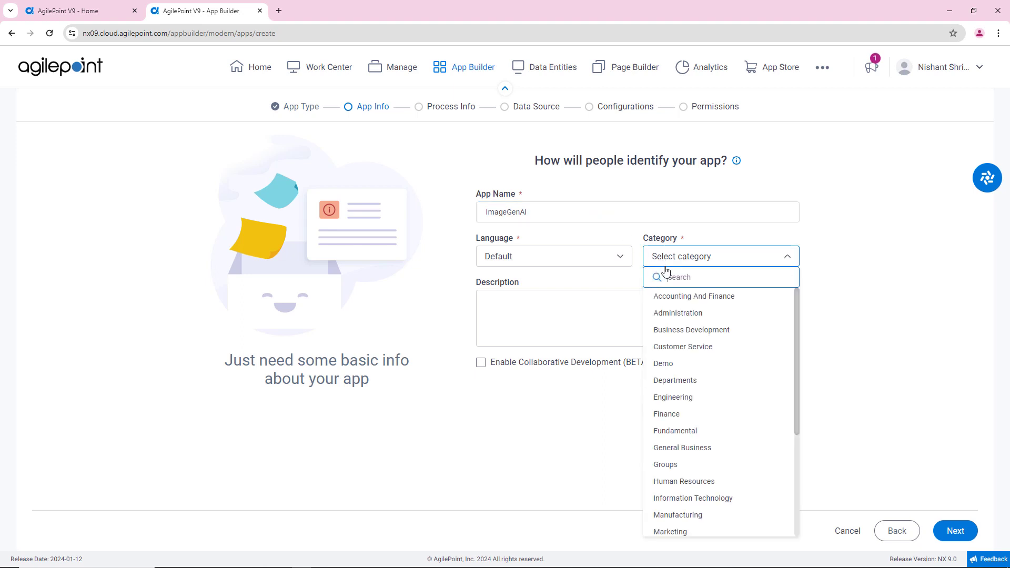
click(690, 348)
click(955, 531)
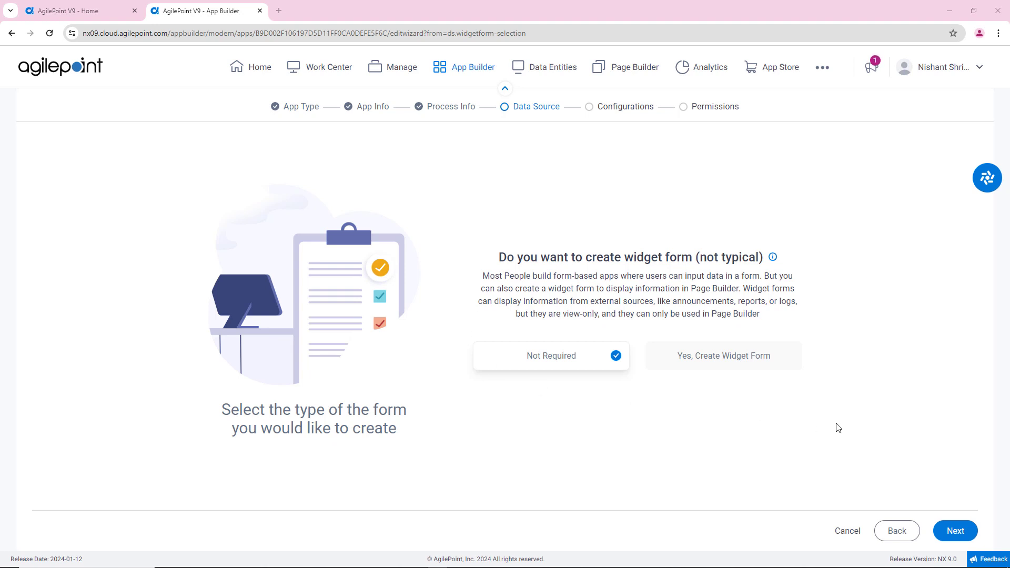
Keep the widget form as not required and choose to have AI create the form from an image.
click(958, 533)
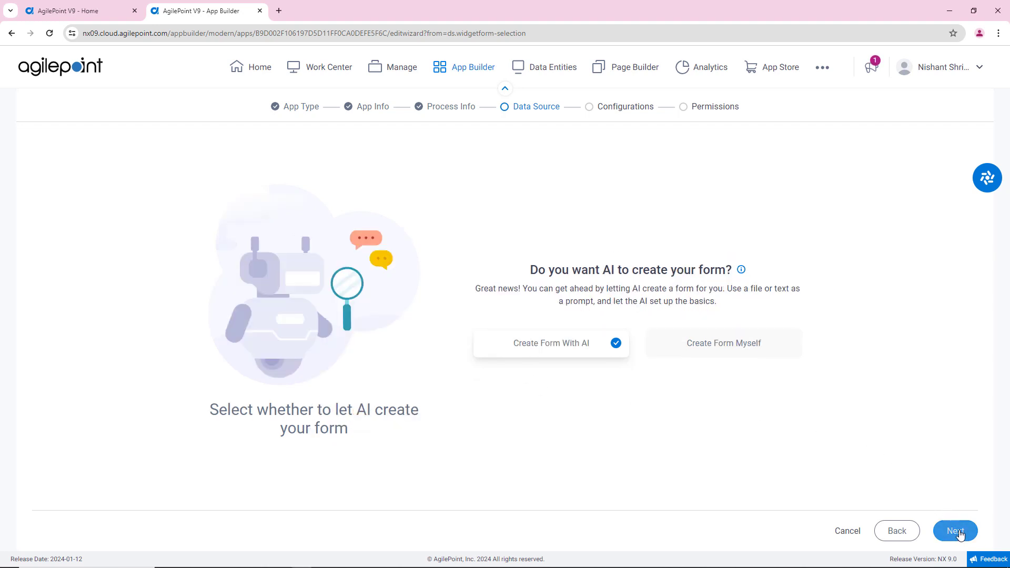
click(955, 529)
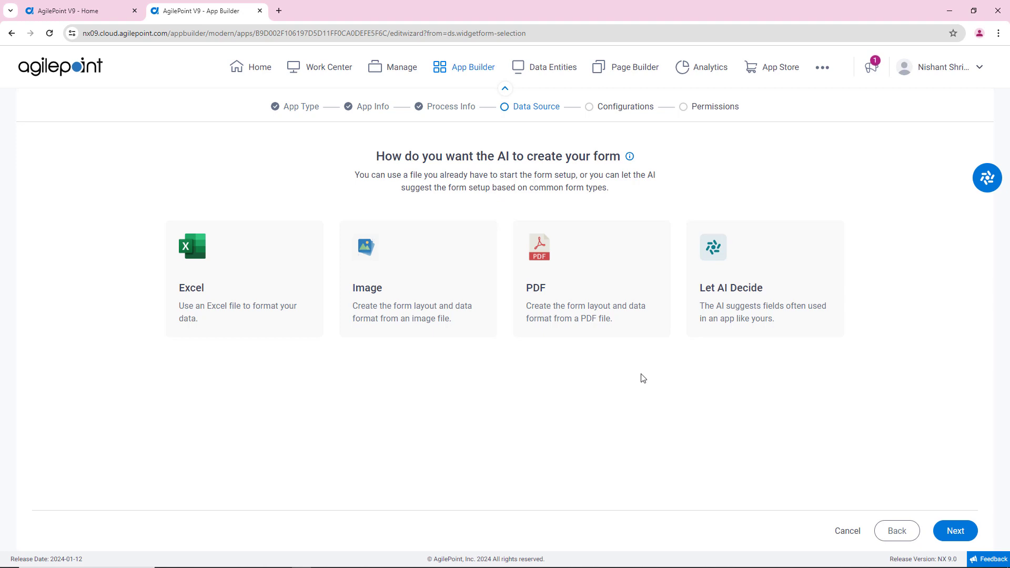
click(416, 280)
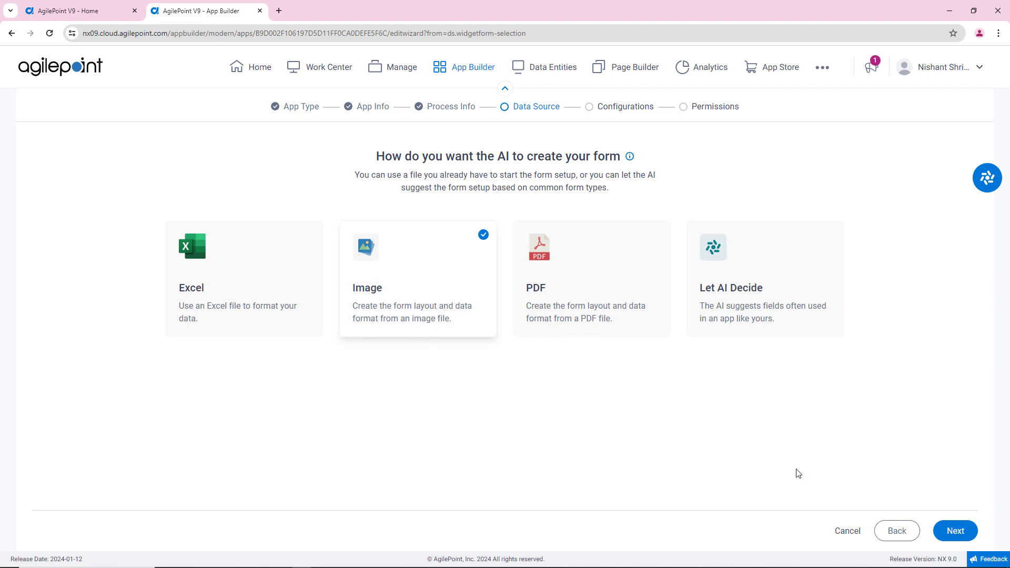
click(956, 531)
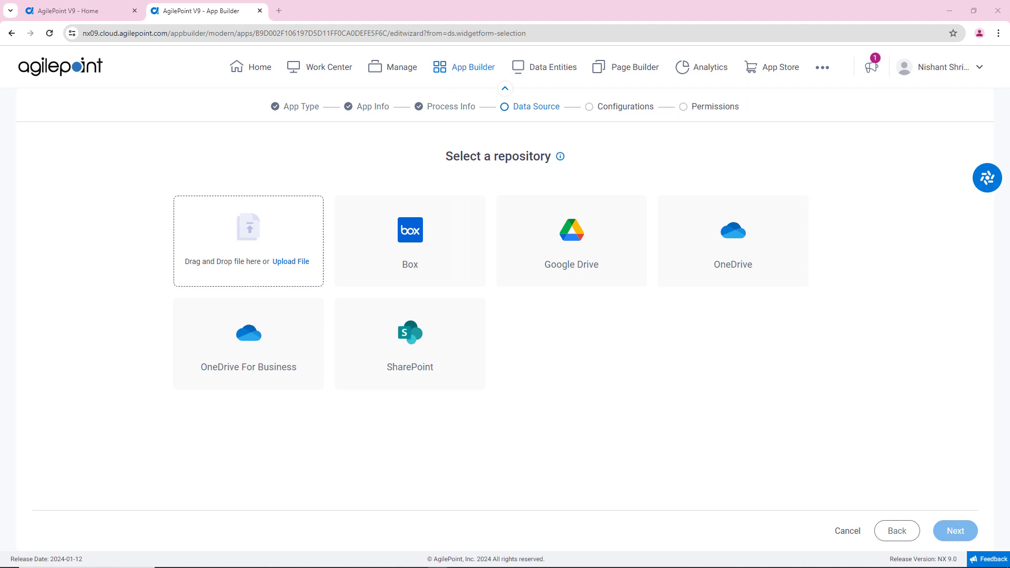
Upload sales-order (1) 1.png as the source image and generate the suggested data fields.
drag(894, 232, 263, 259)
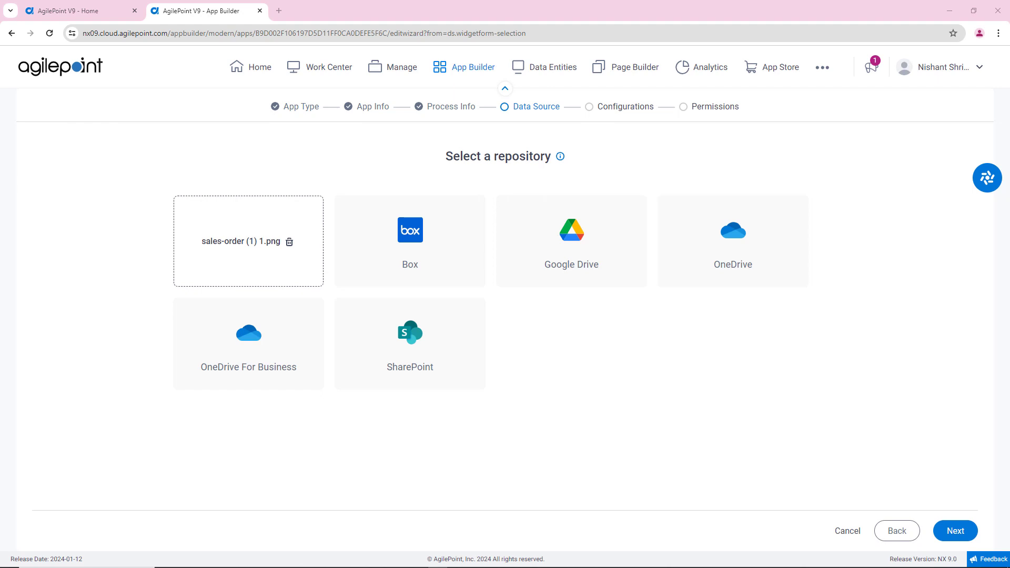
click(950, 532)
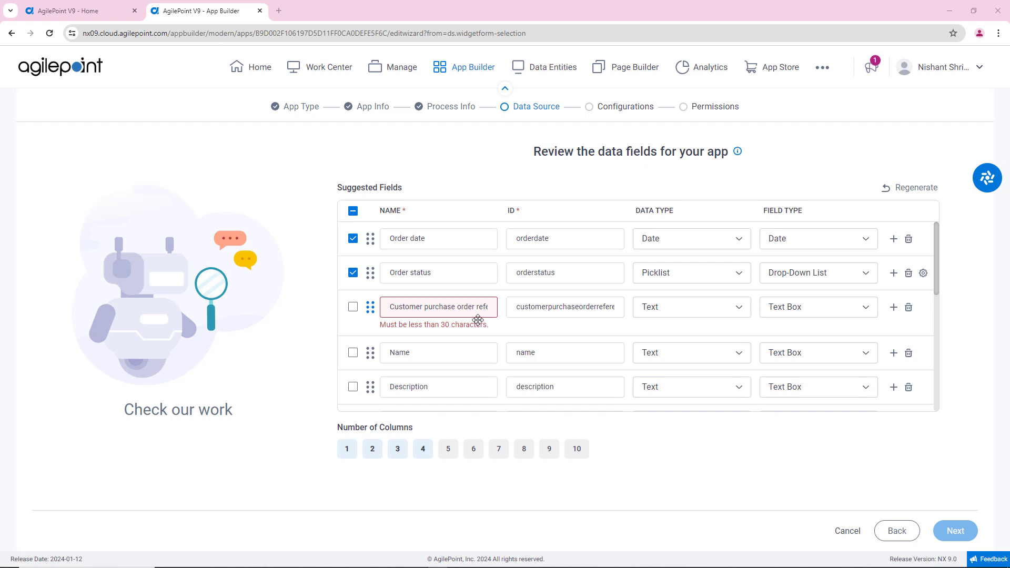
Set the Order date data type to DateTime and assign the existing Order Status picklist to the Order status field.
click(696, 244)
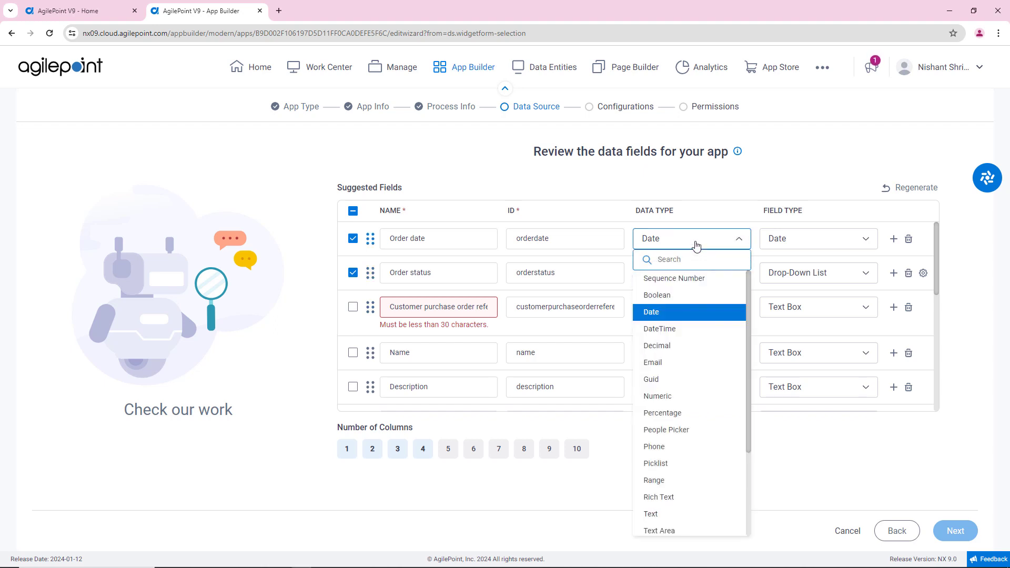
click(677, 335)
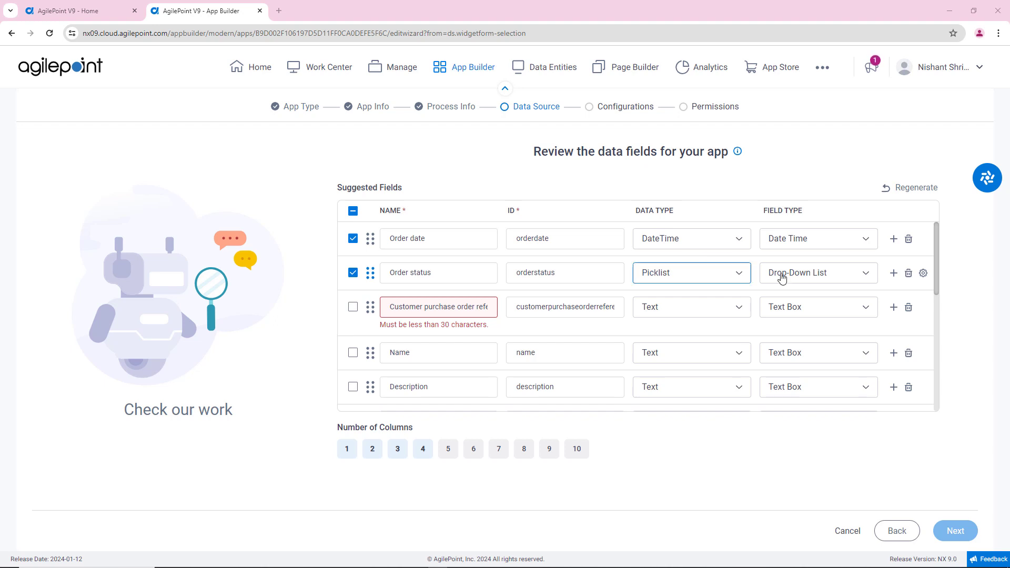
click(925, 274)
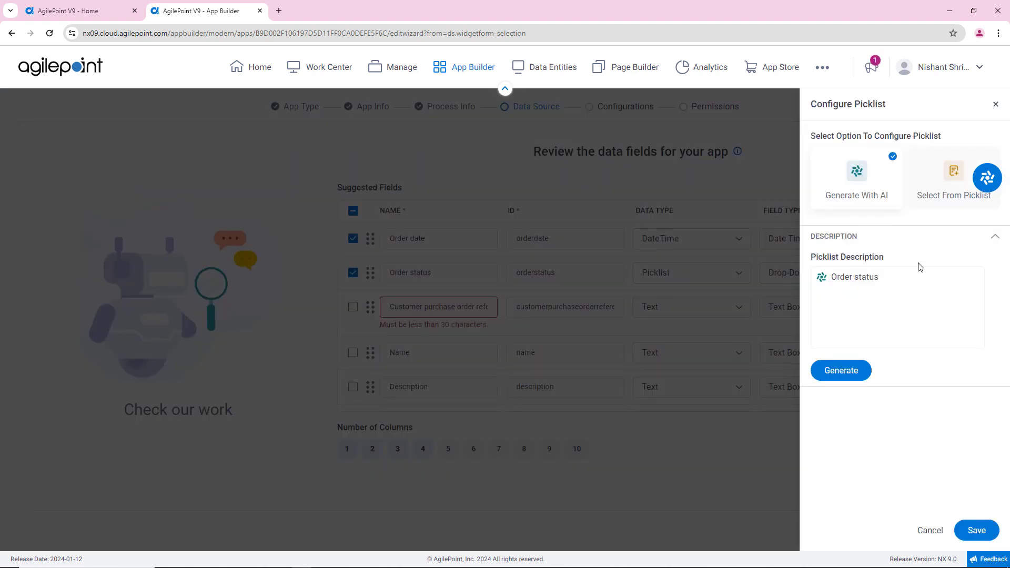
click(943, 195)
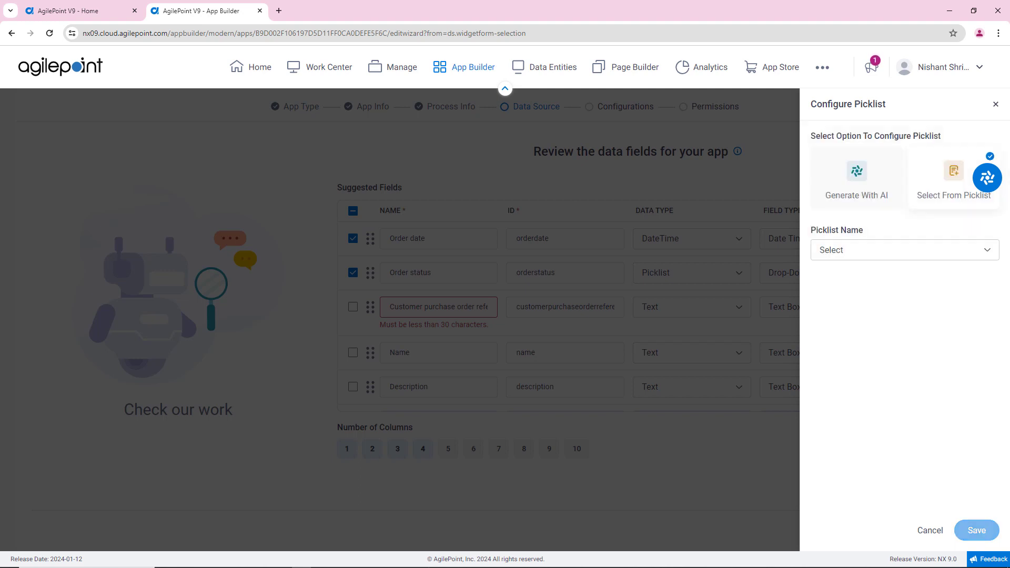
click(862, 250)
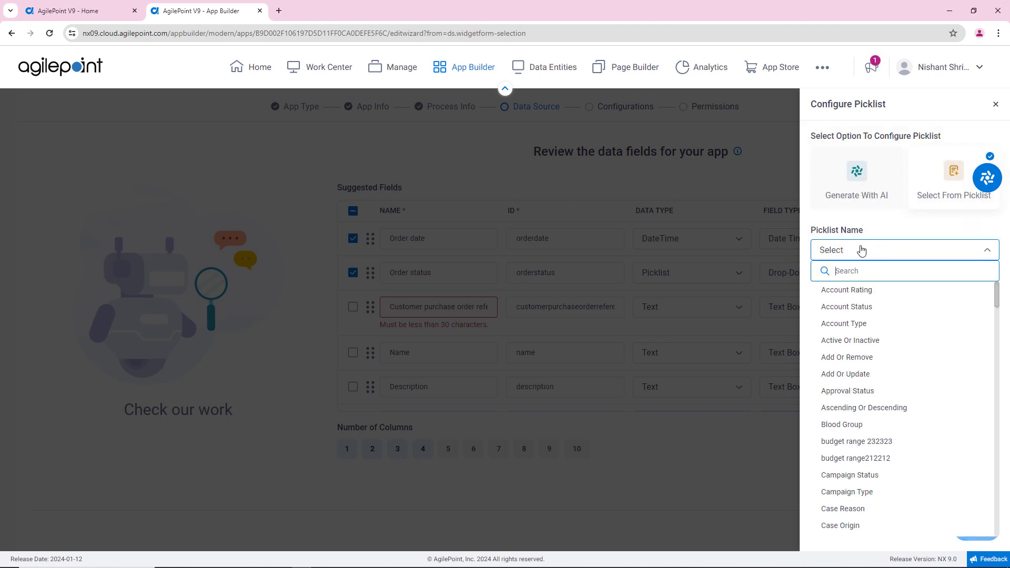
text(order)
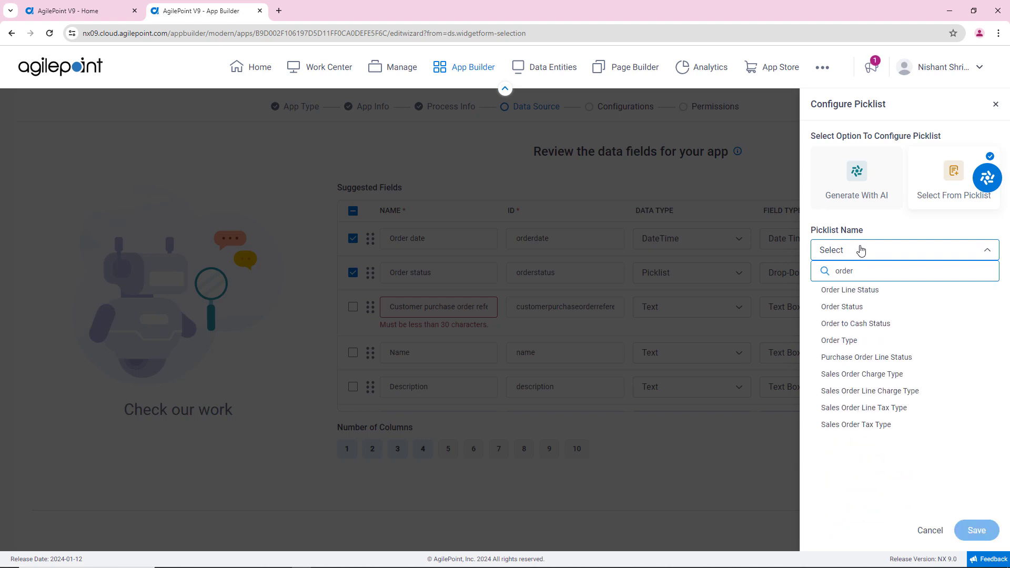
click(862, 307)
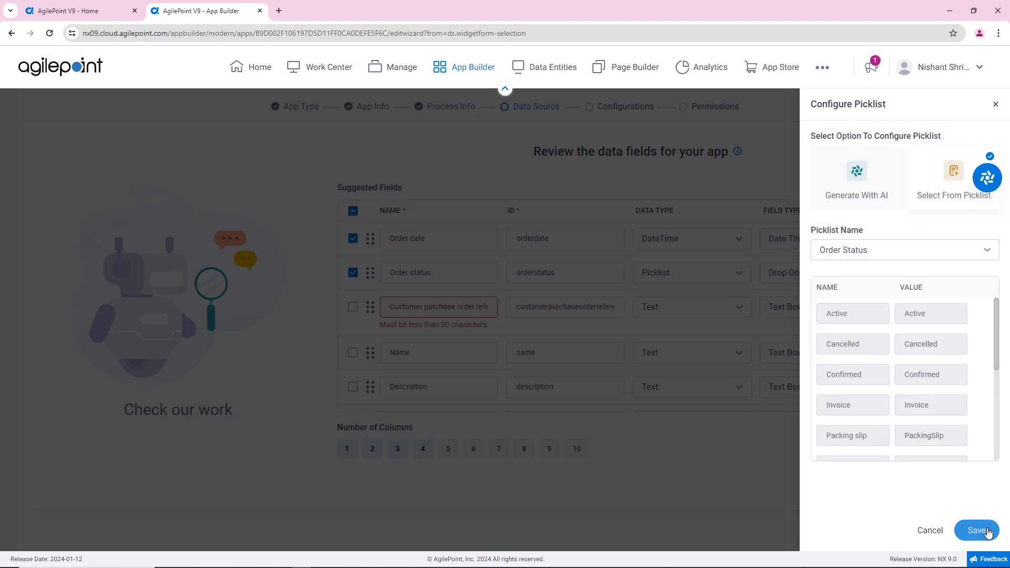
click(977, 531)
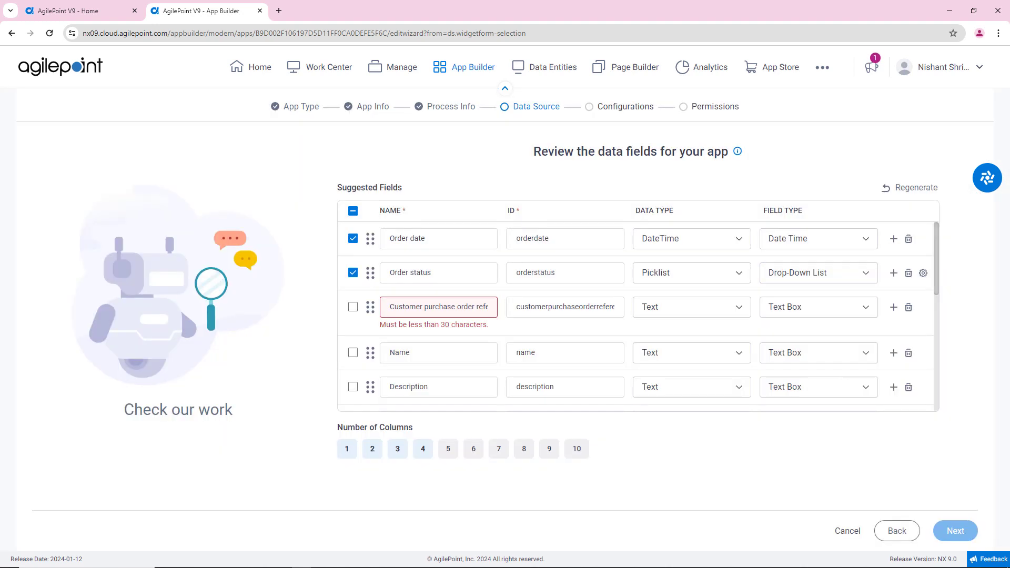
Rename the customer purchase order reference field as Customer PO Reference.
triple_click(434, 307)
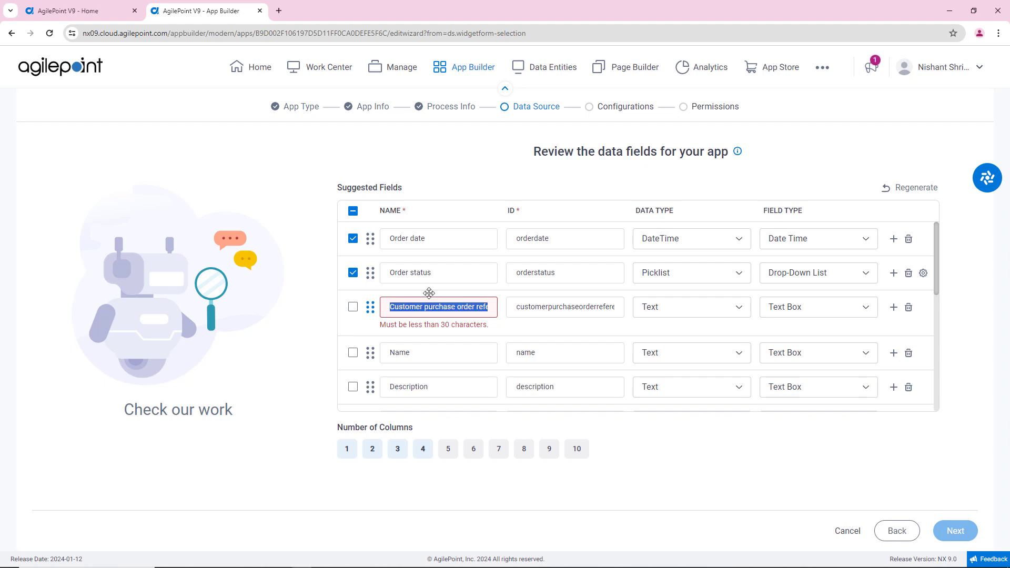
text(Customer PO)
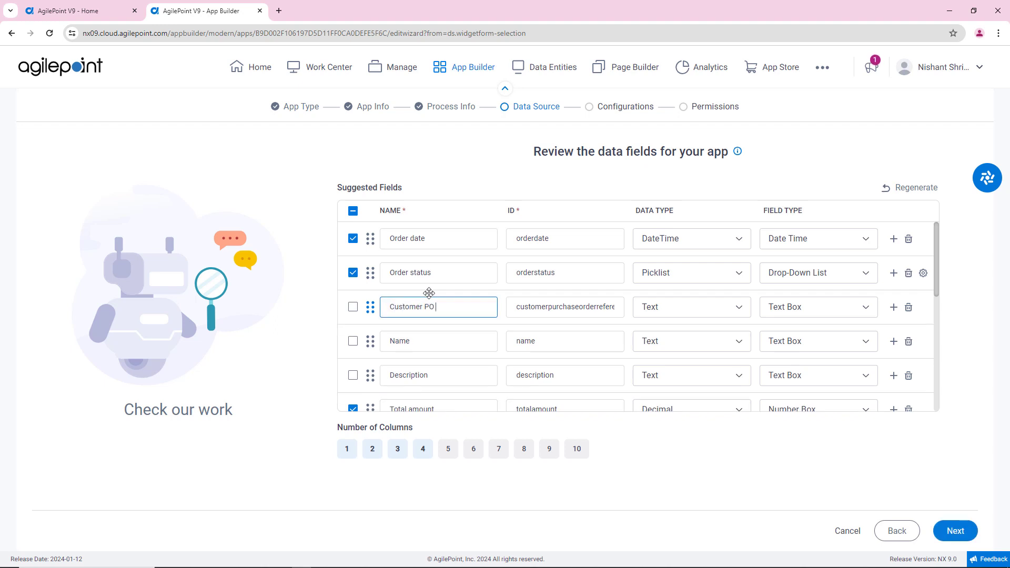
text( Reference)
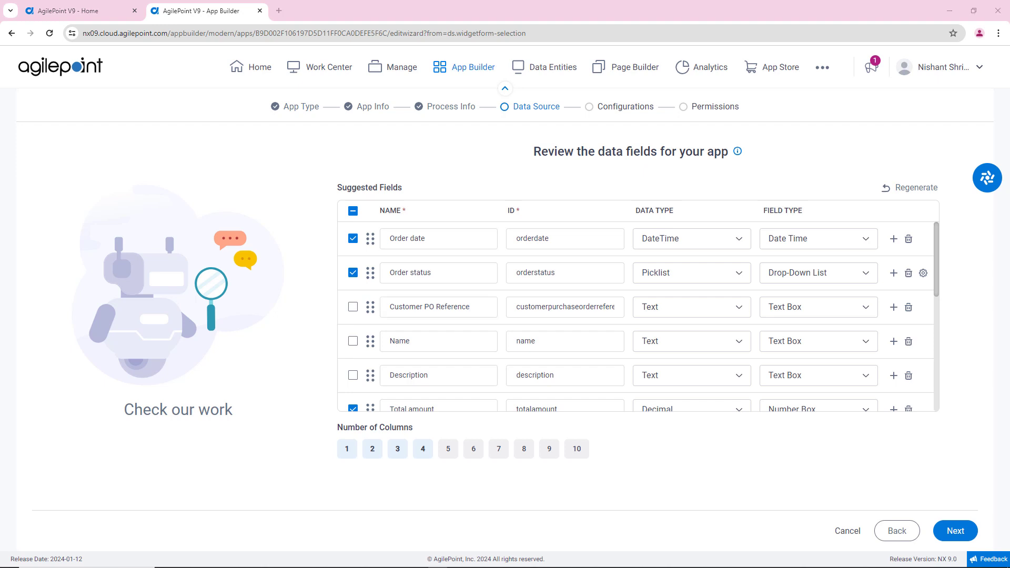
Set the Customer PO Reference data type to Sequence Number and move the field to the start of the field list.
click(679, 309)
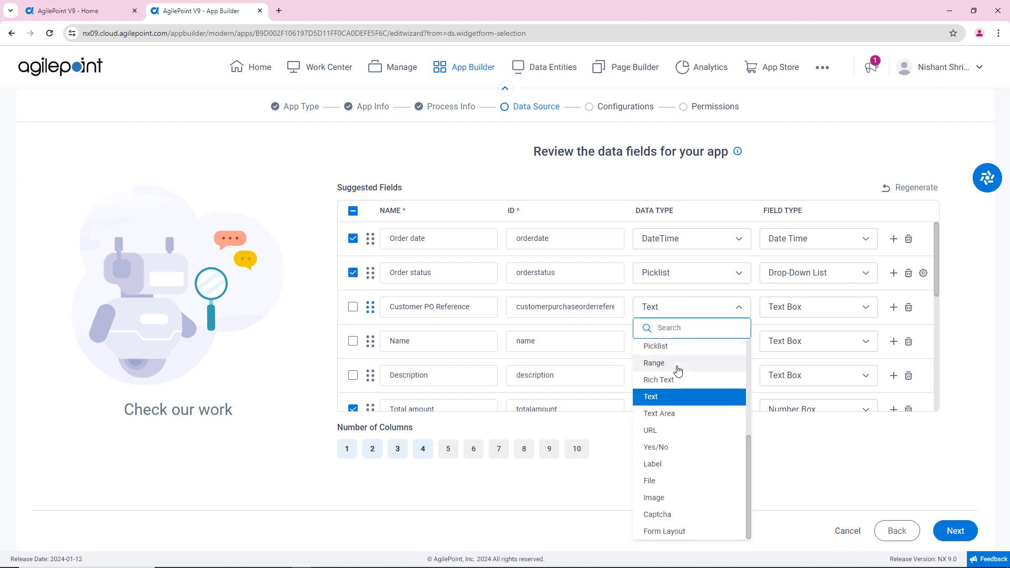
scroll(679, 347, up, 3)
click(678, 346)
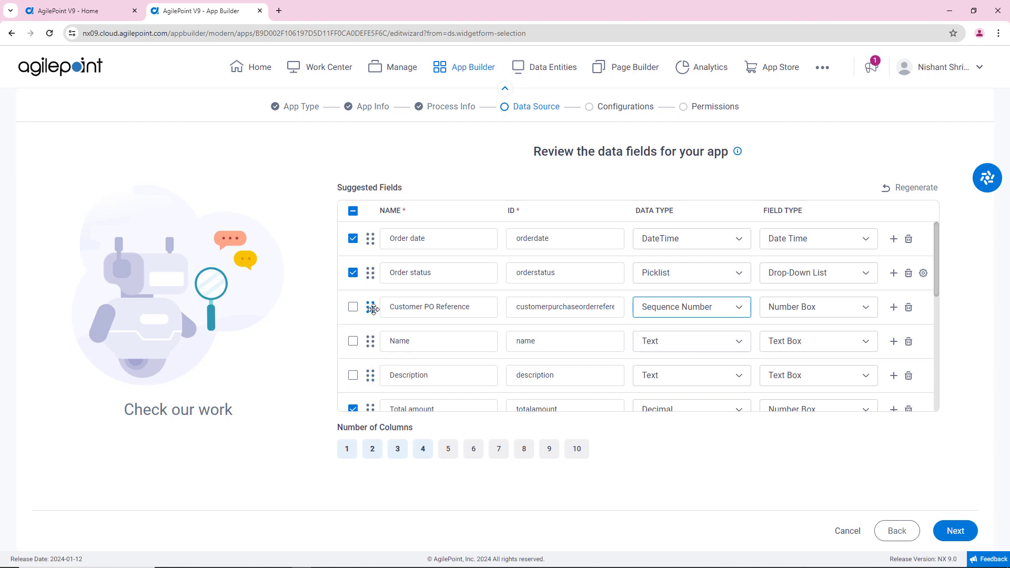
drag(371, 308, 365, 232)
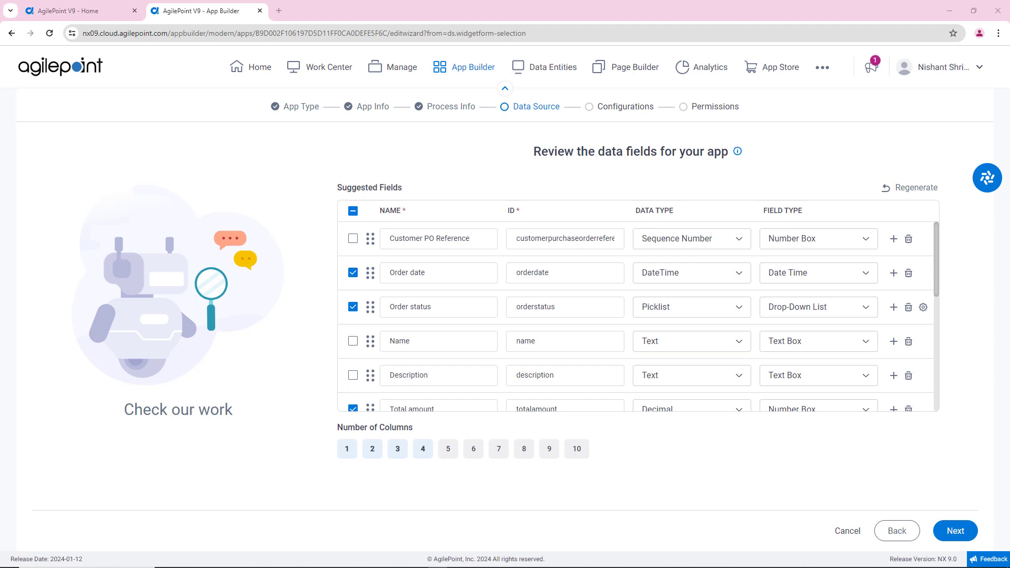
Set the Description field's data type to Text Area.
click(674, 379)
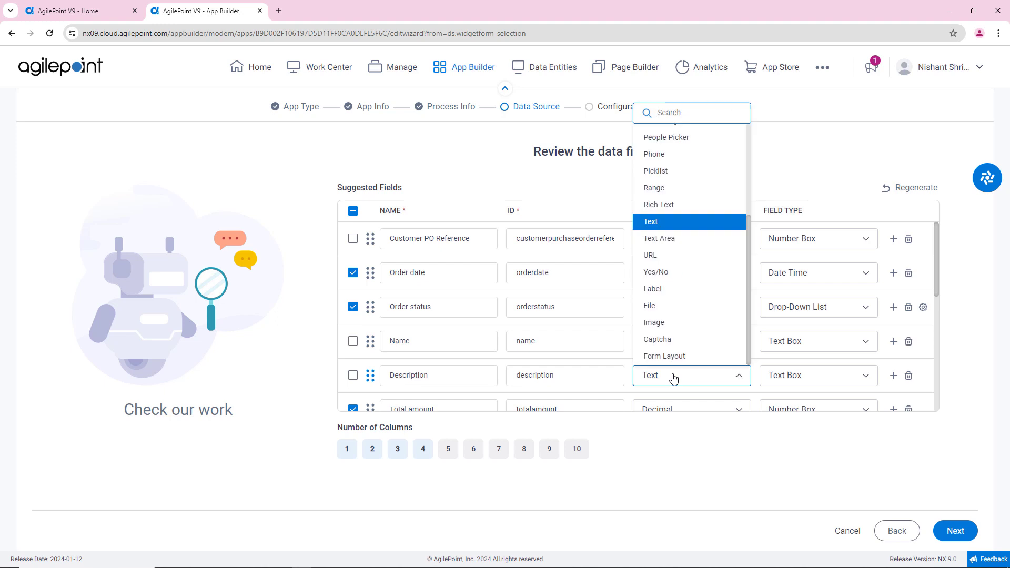
click(682, 241)
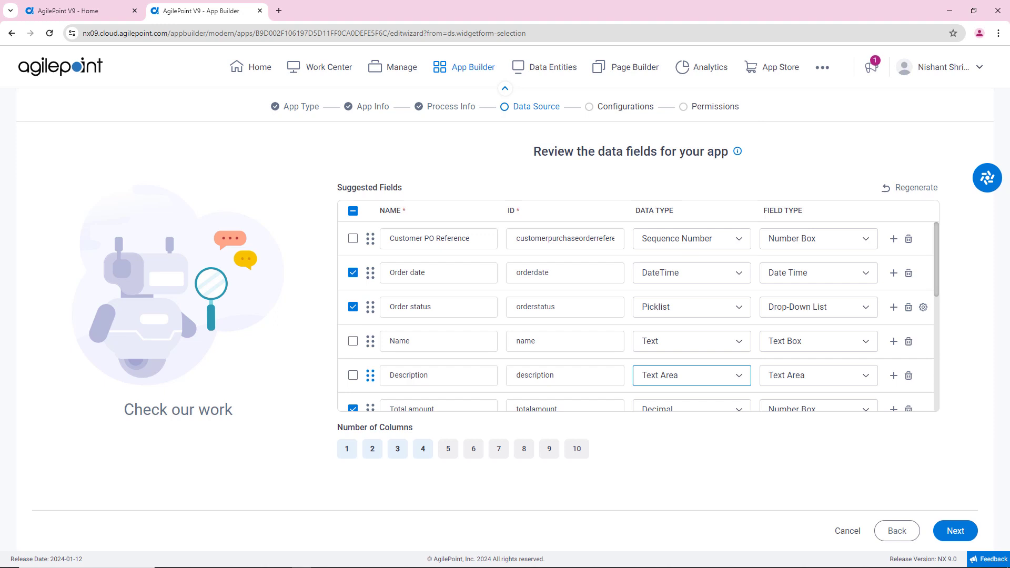
Set the Total amount field type to Currency and delete the Currency of Total amount field.
scroll(548, 320, down, 2)
click(402, 322)
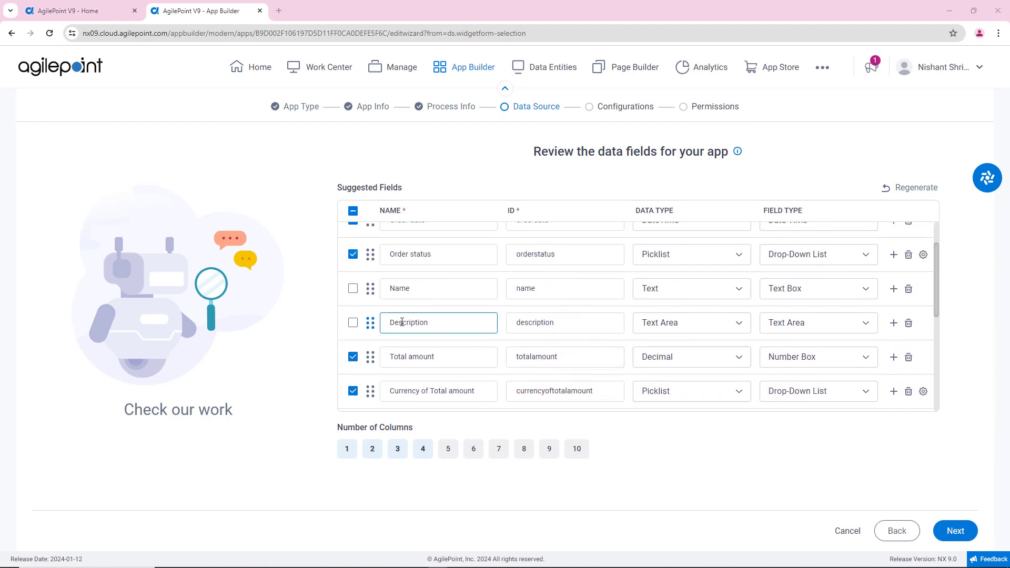
click(397, 356)
click(382, 392)
click(817, 361)
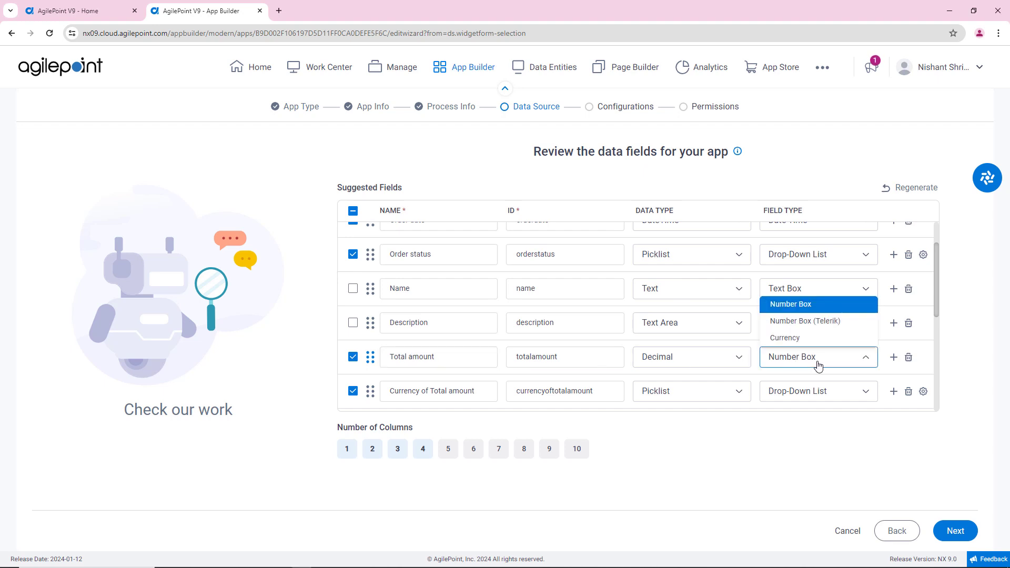
click(807, 340)
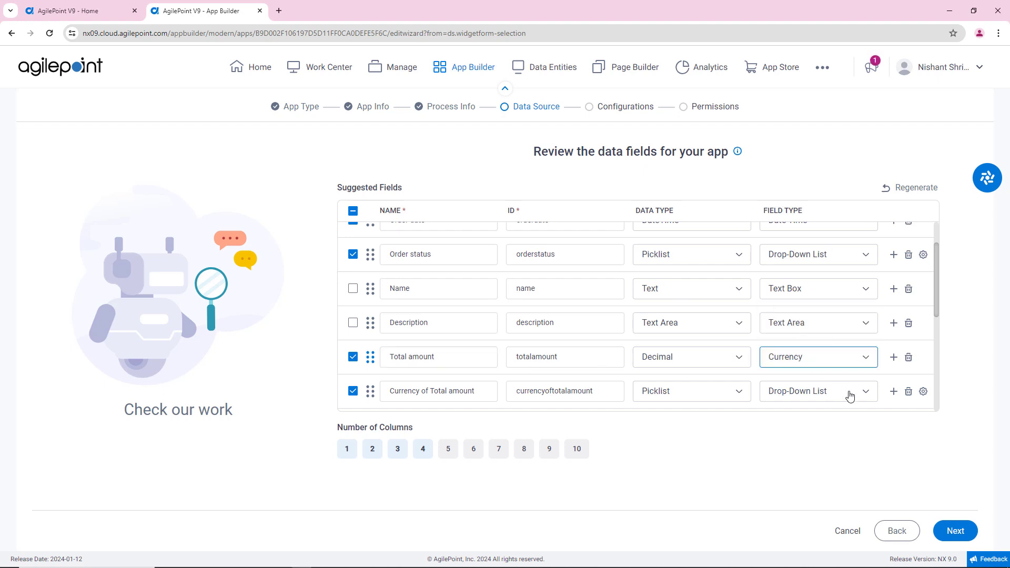
click(909, 392)
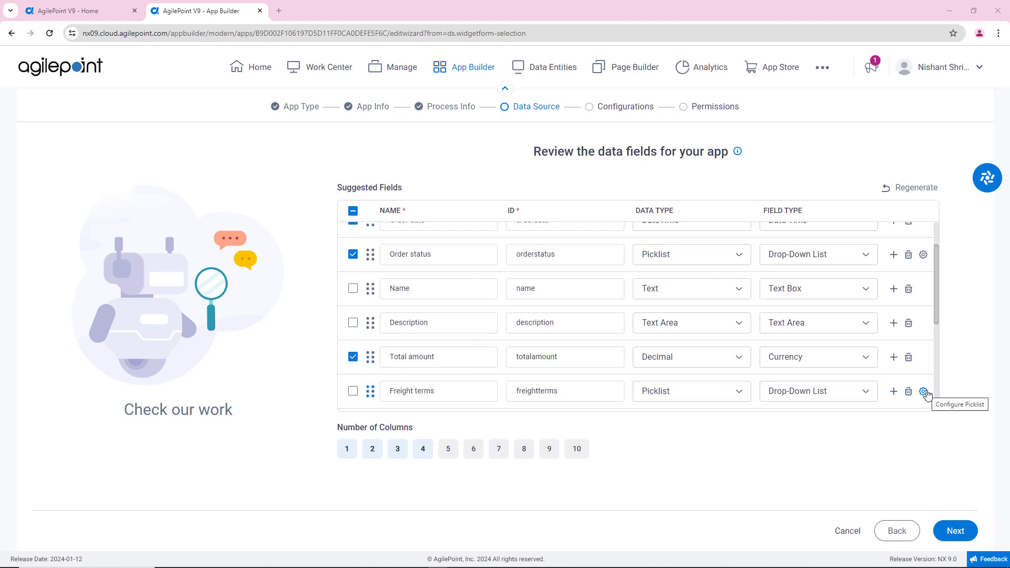
Configure the Freight terms field to use the existing Freight Terms picklist and save the configuration.
click(924, 394)
click(936, 185)
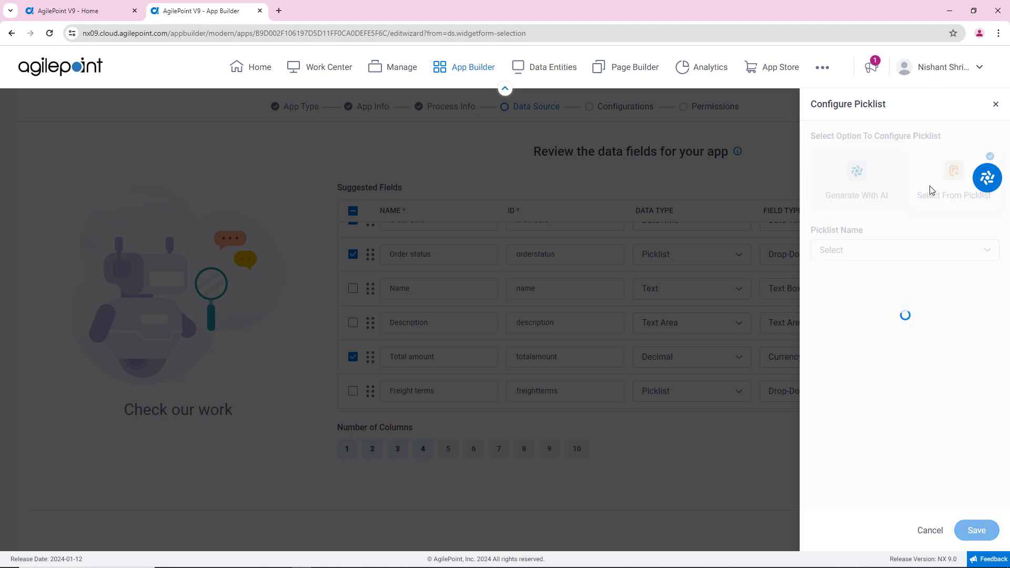
click(878, 251)
text(fre)
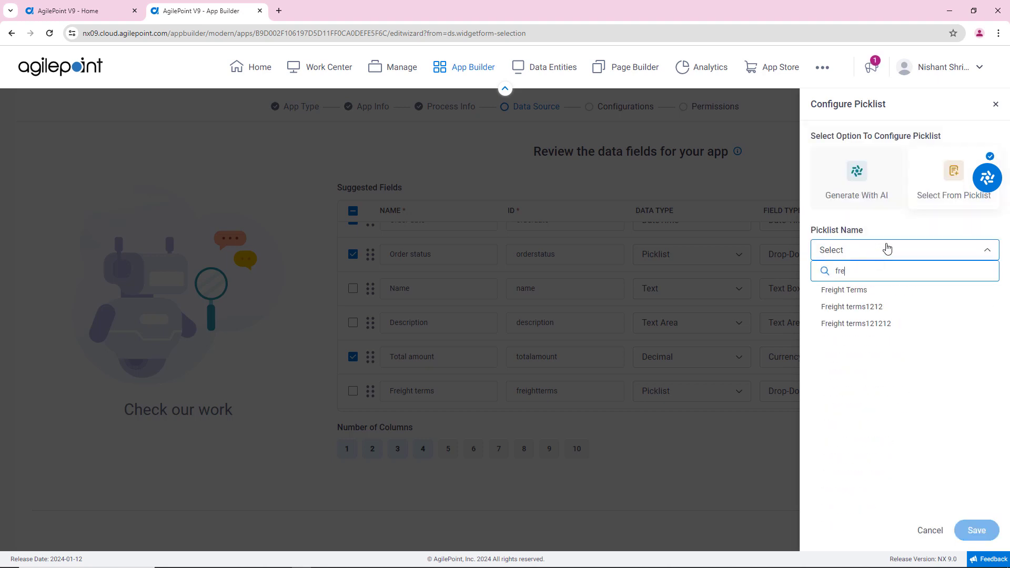
click(874, 290)
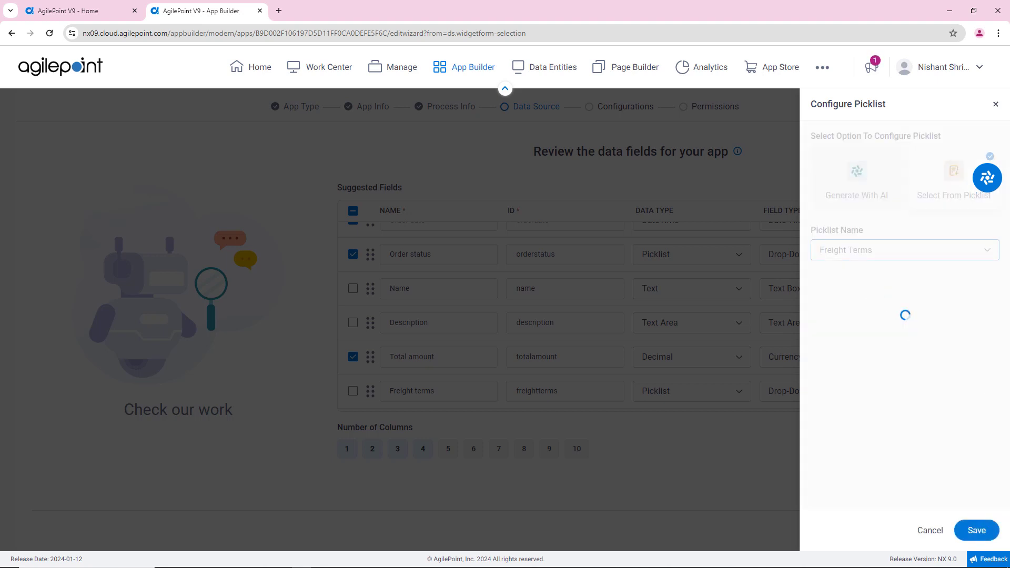
click(977, 531)
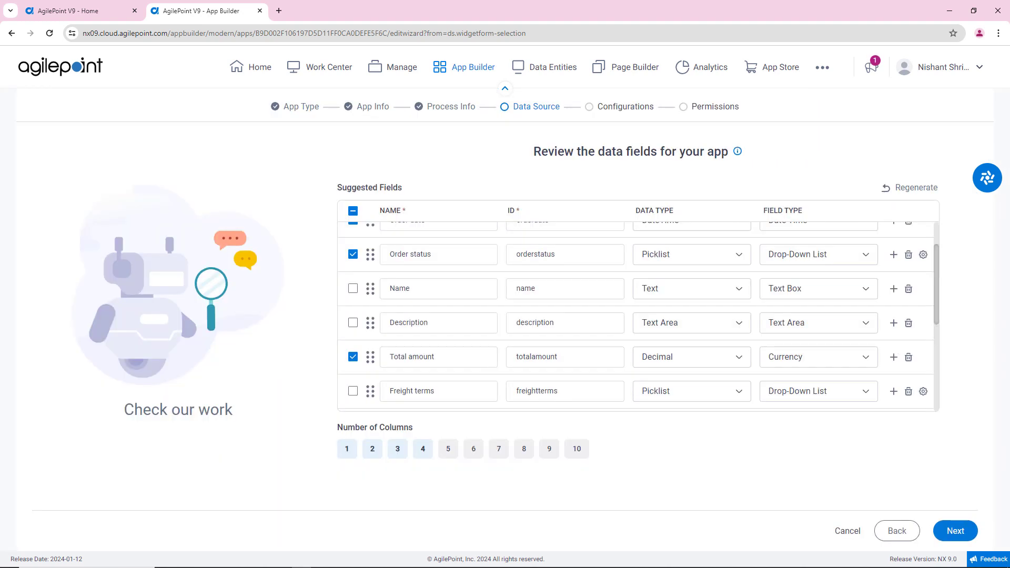
Configure the Shipping method field to use the existing Shipping Method picklist and save the configuration.
click(559, 323)
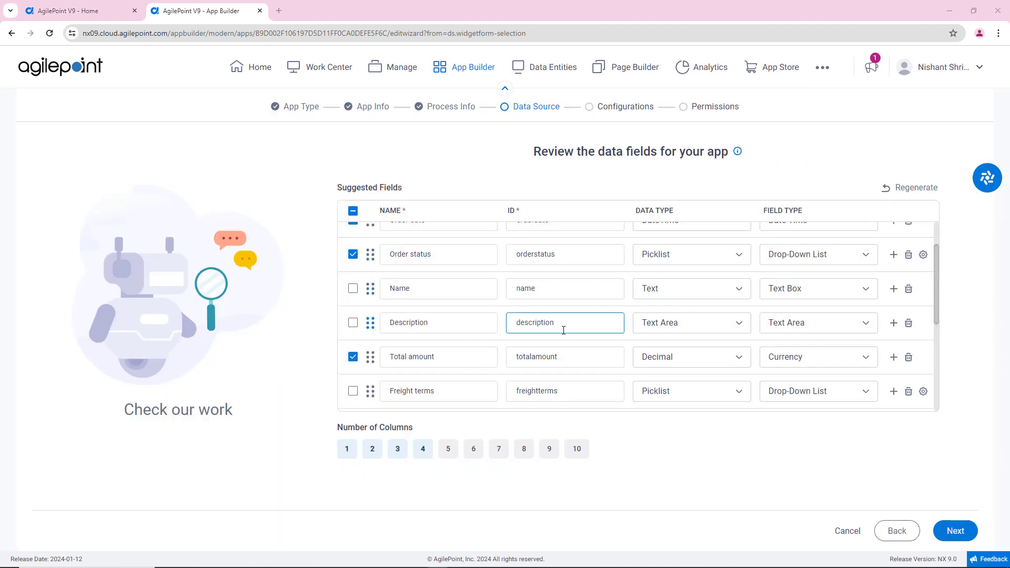
scroll(564, 331, down, 1)
click(557, 339)
click(562, 373)
click(463, 371)
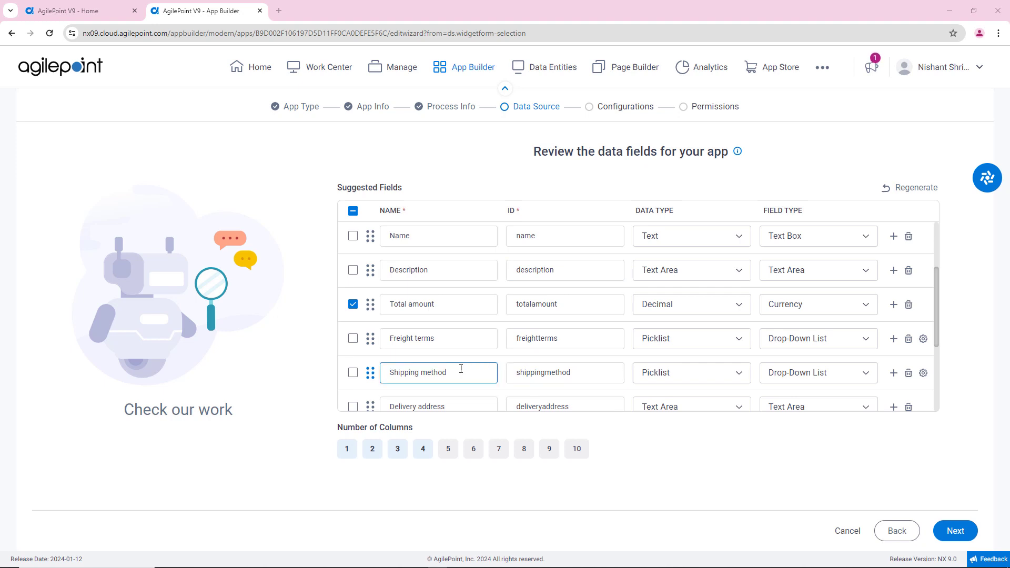
click(924, 373)
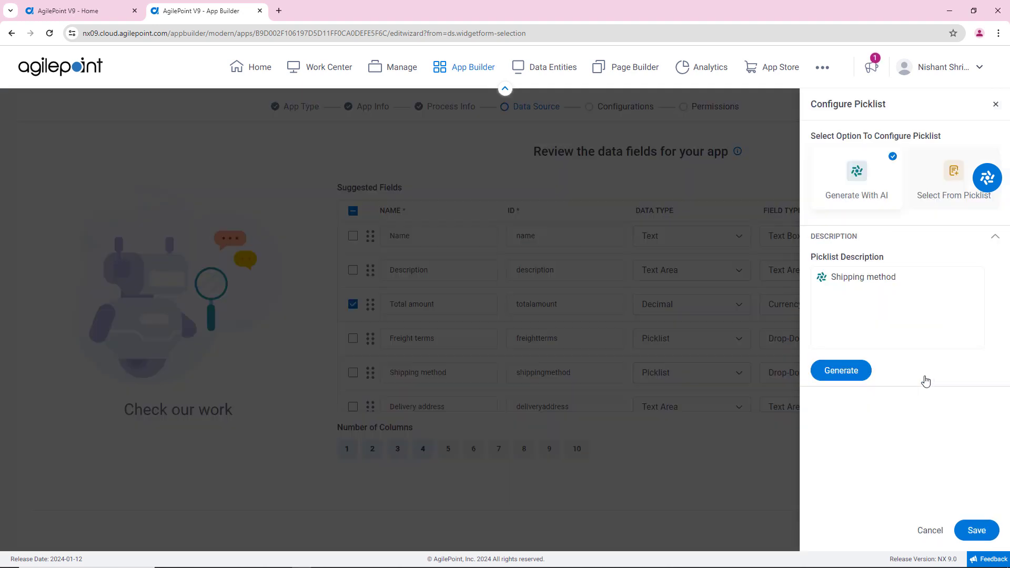
click(942, 193)
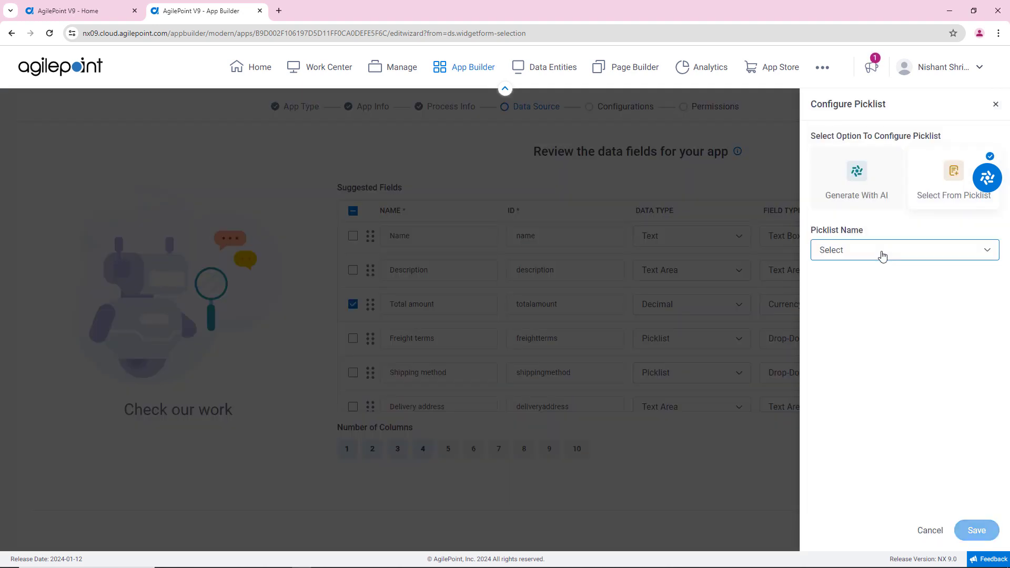
click(883, 254)
text(shipp)
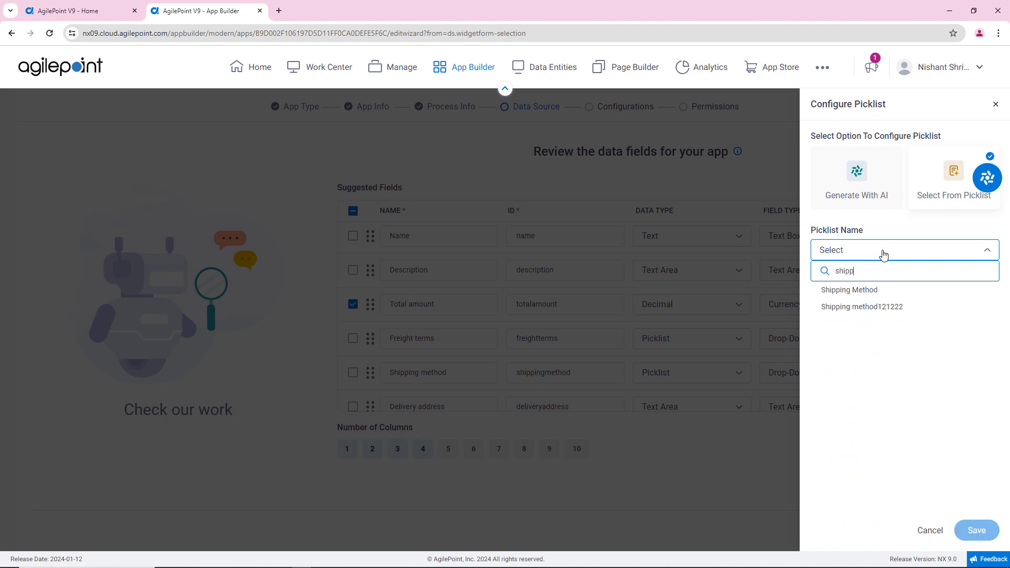
click(885, 290)
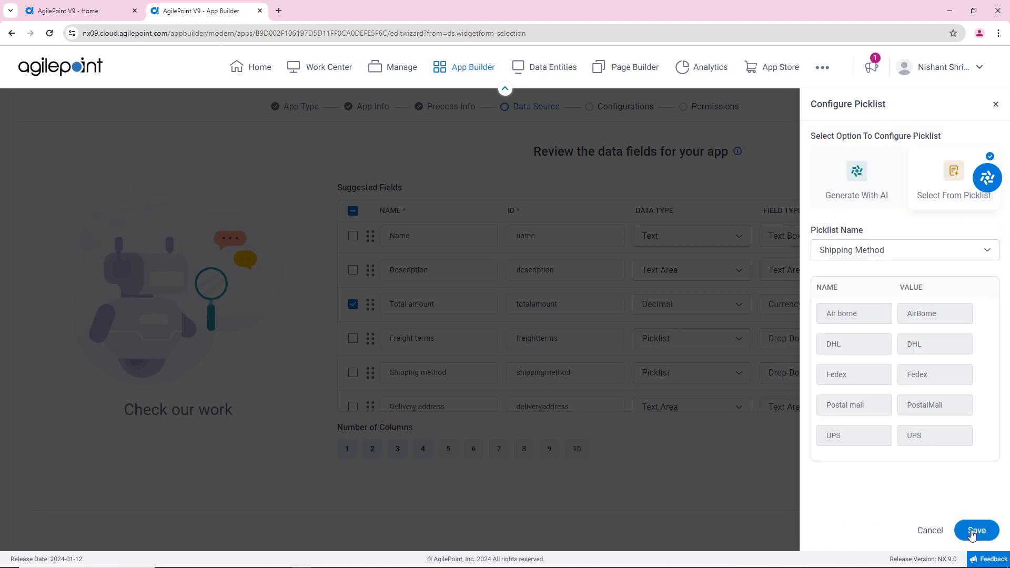
click(975, 530)
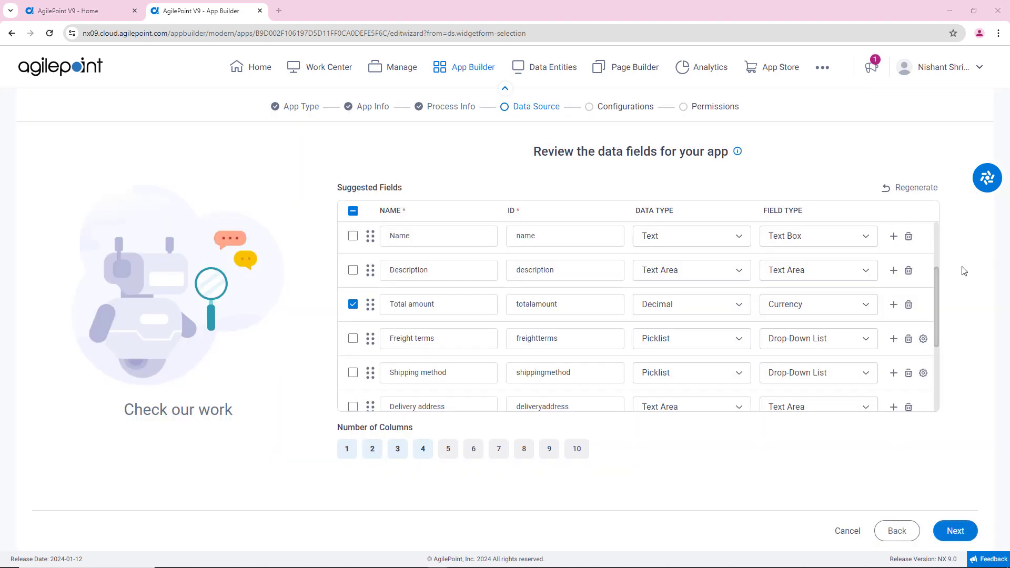
Set the State field's data type to Picklist.
scroll(542, 341, down, 1)
scroll(531, 346, down, 1)
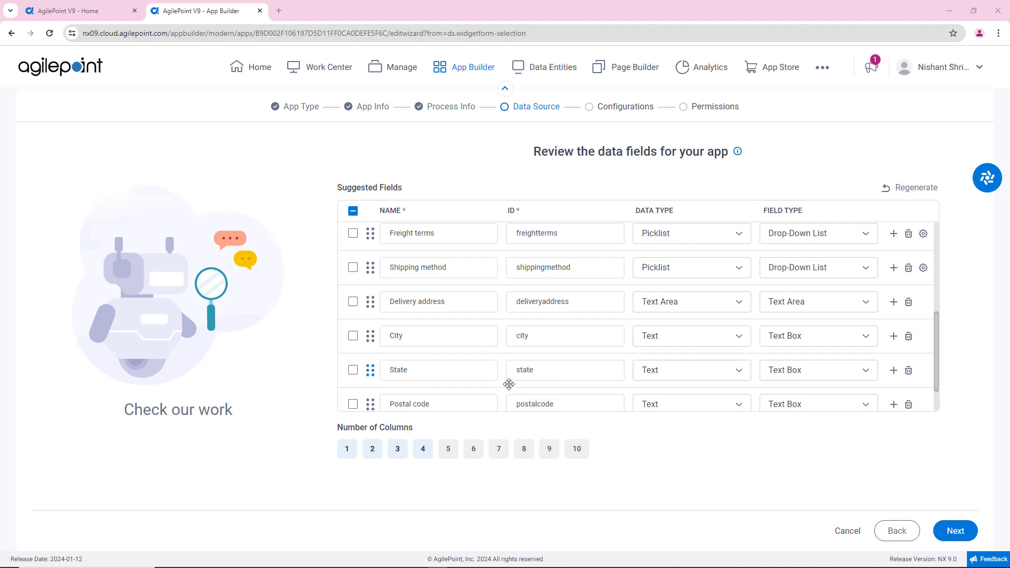
click(711, 376)
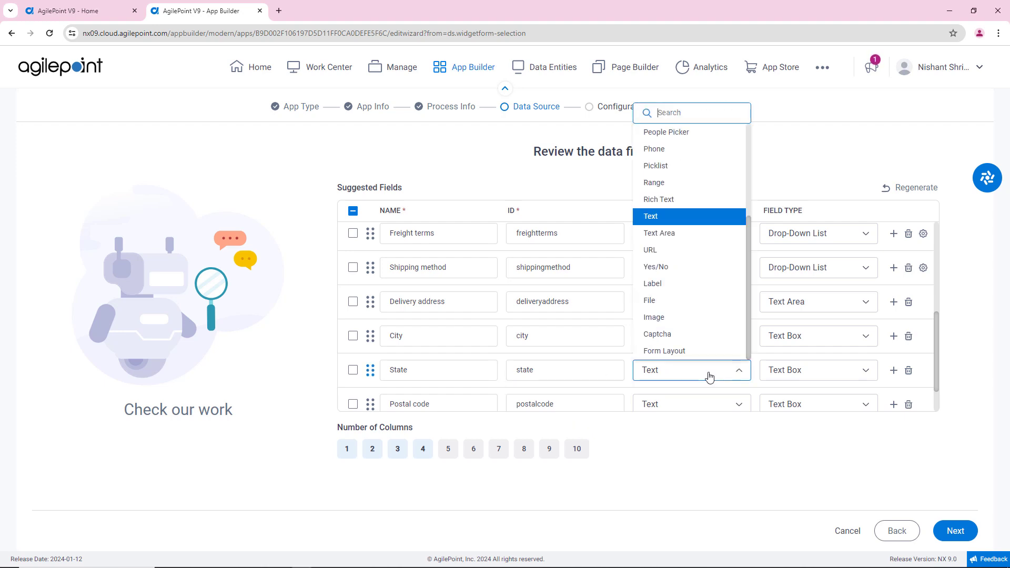
click(684, 167)
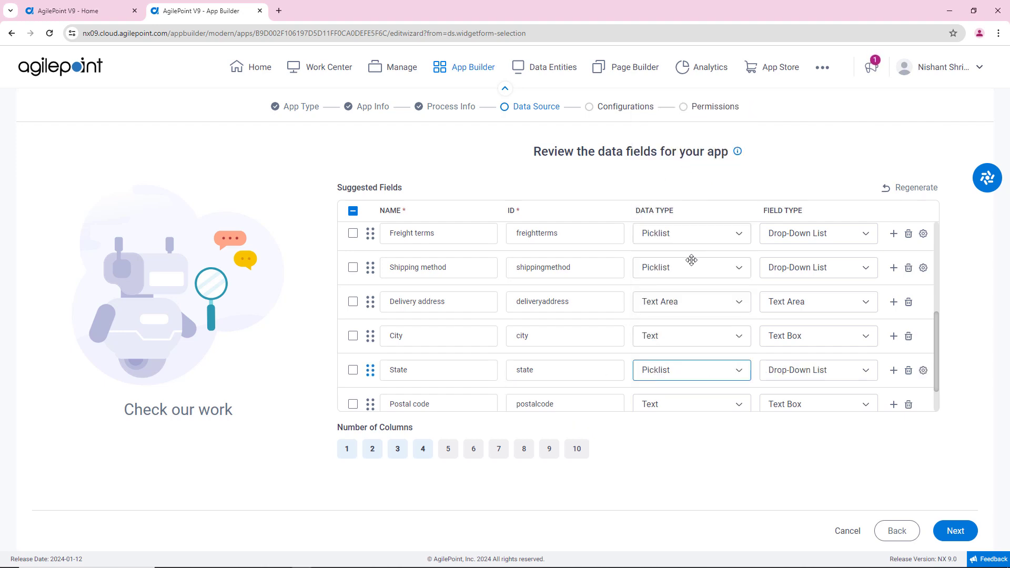
Configure the State field to use the existing US State picklist and save the configuration.
click(922, 371)
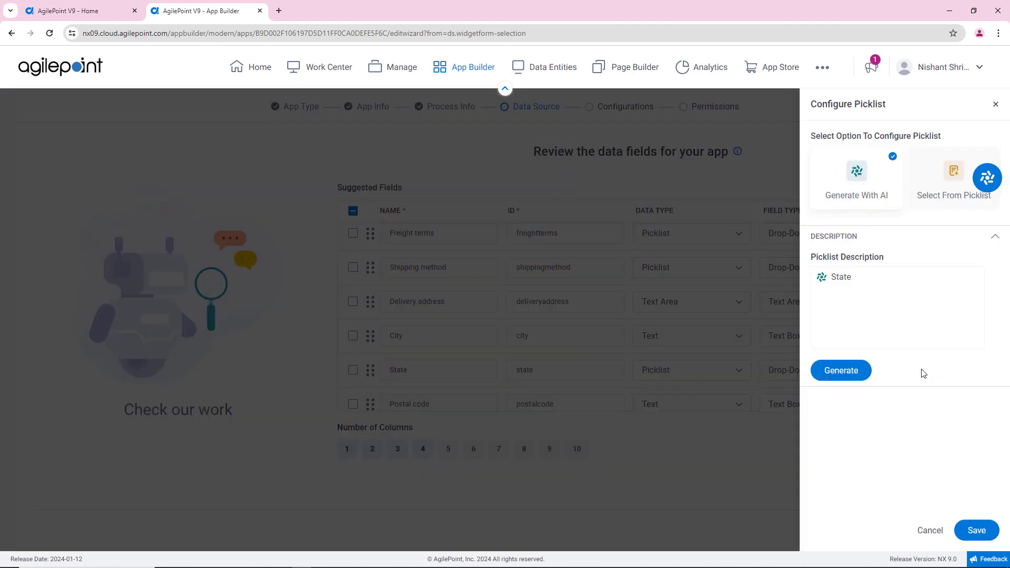
click(949, 182)
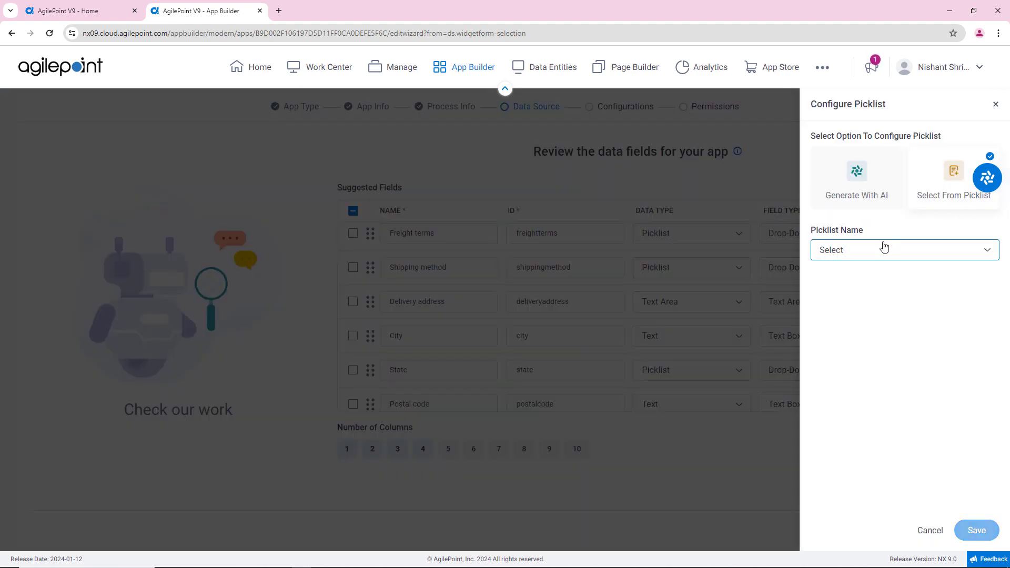
click(882, 248)
text(us state)
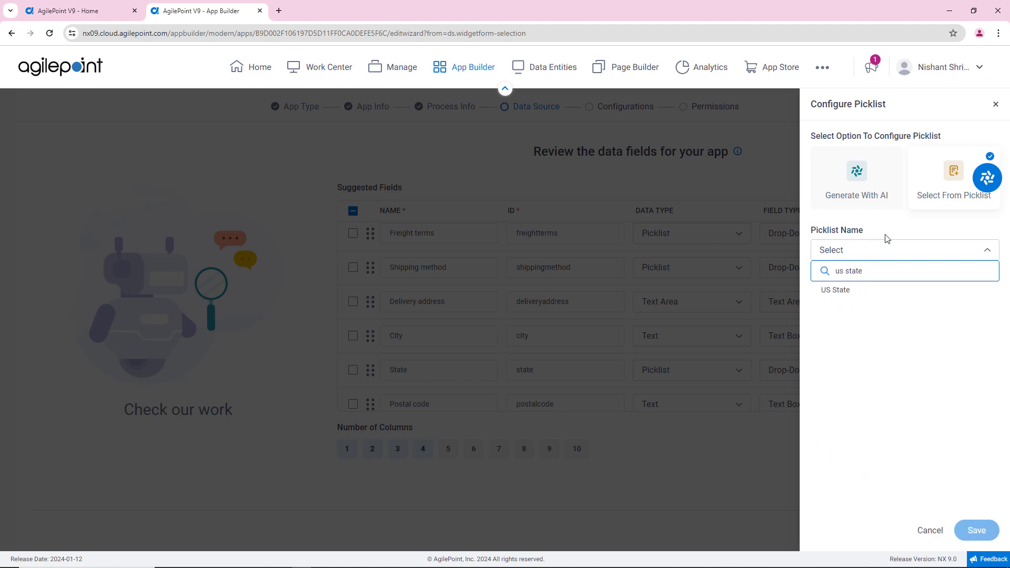
click(863, 291)
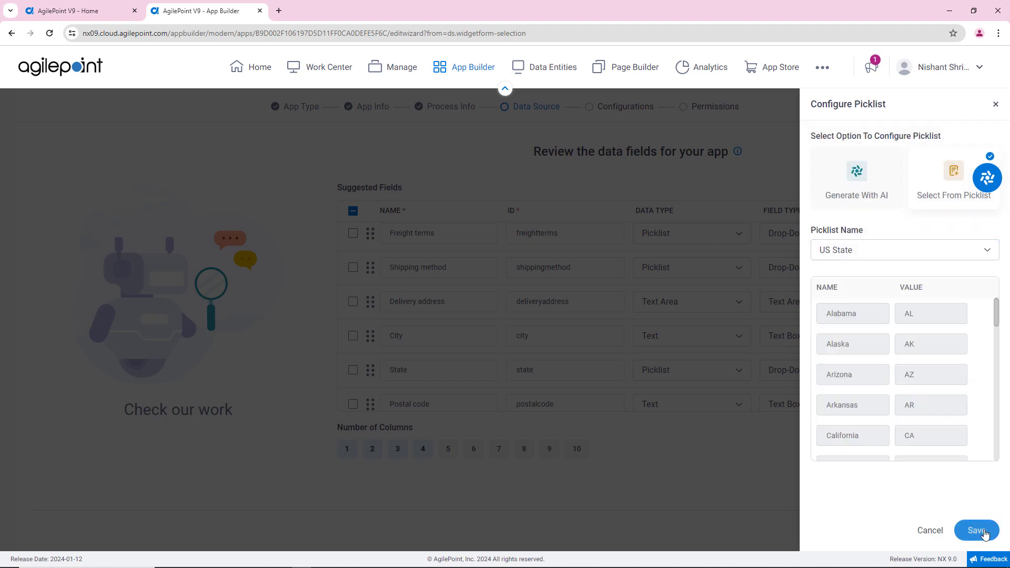
click(988, 537)
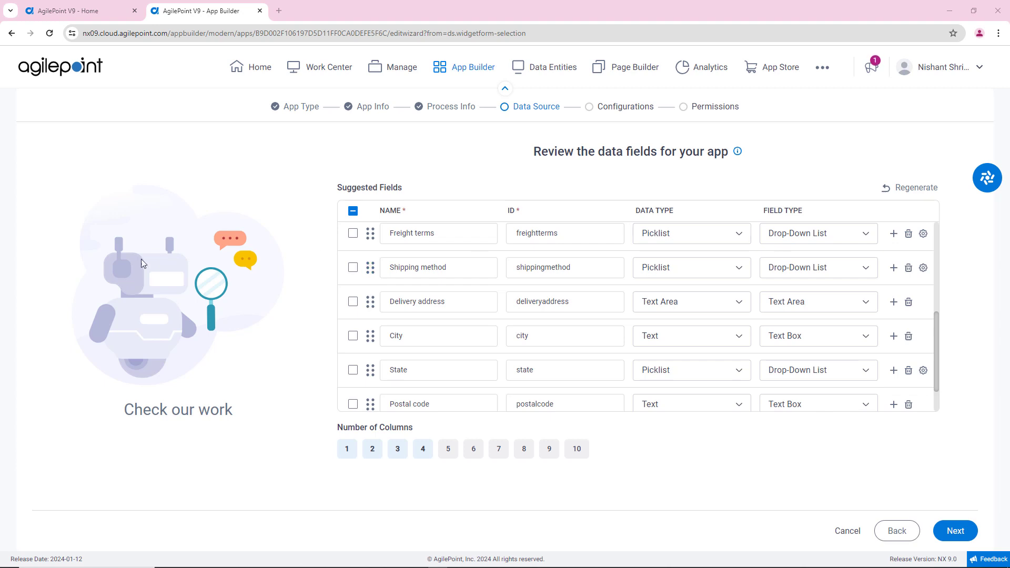
Set the field type of the Postal code field to Postal Code.
click(435, 370)
scroll(435, 369, down, 1)
click(435, 368)
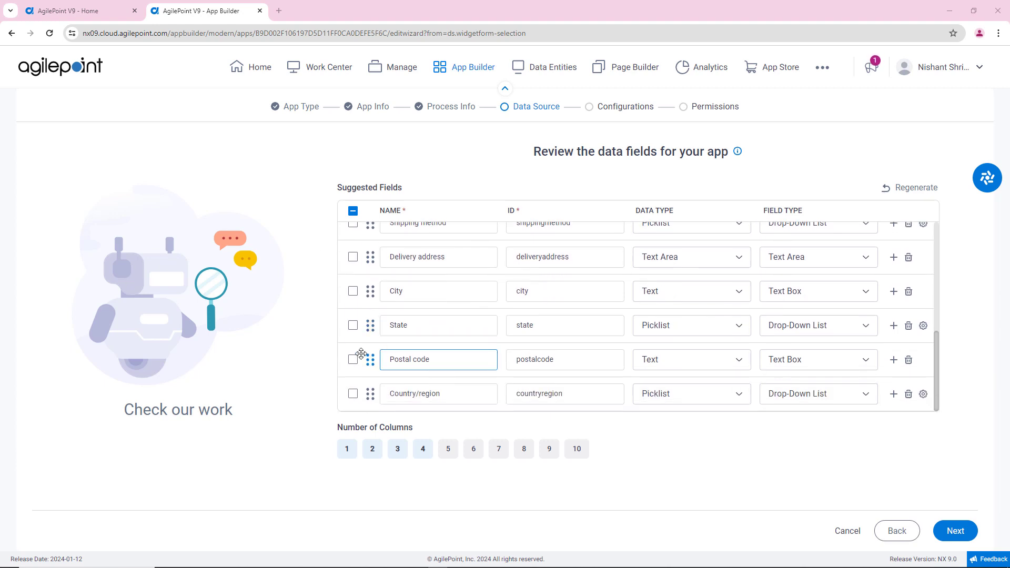
click(820, 365)
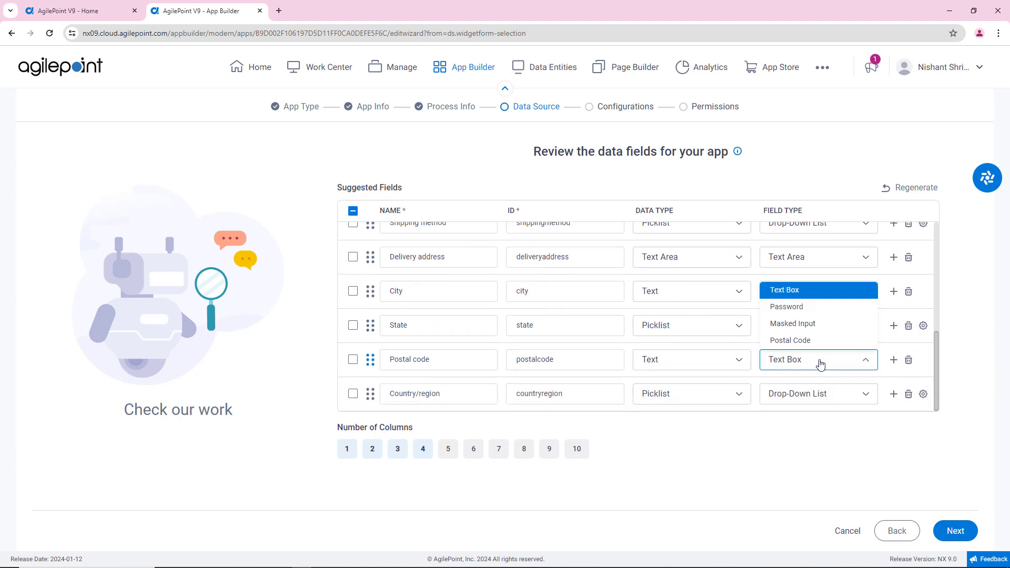
click(807, 341)
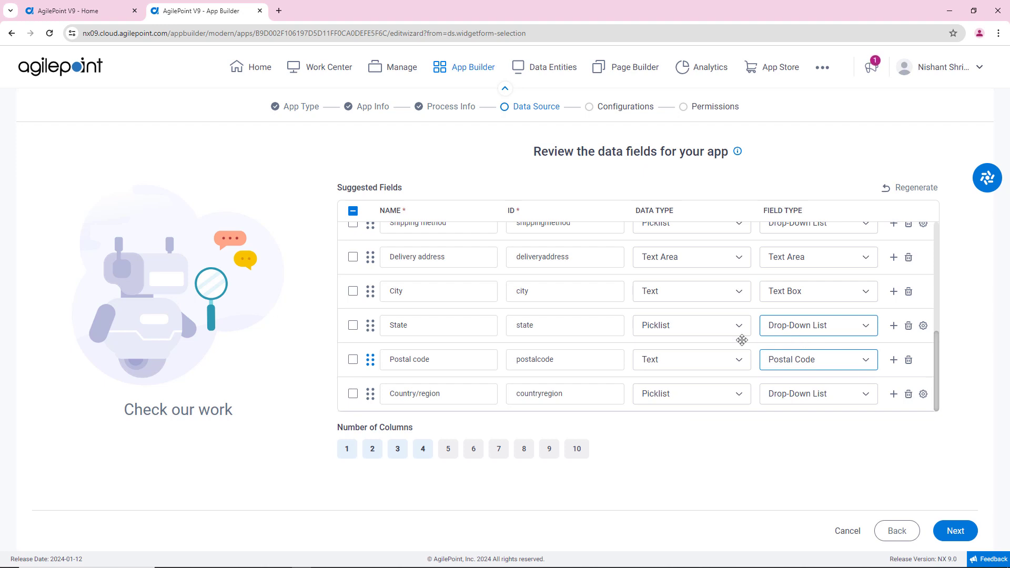
Configure the Country/region field to use the existing Country Or Region Code picklist and save the configuration.
click(478, 403)
click(527, 395)
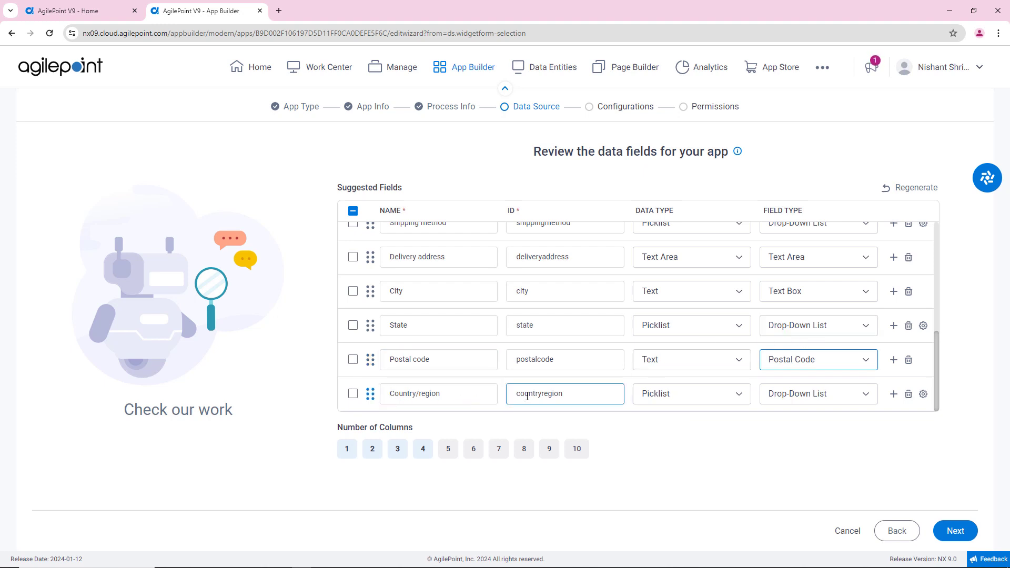
click(923, 394)
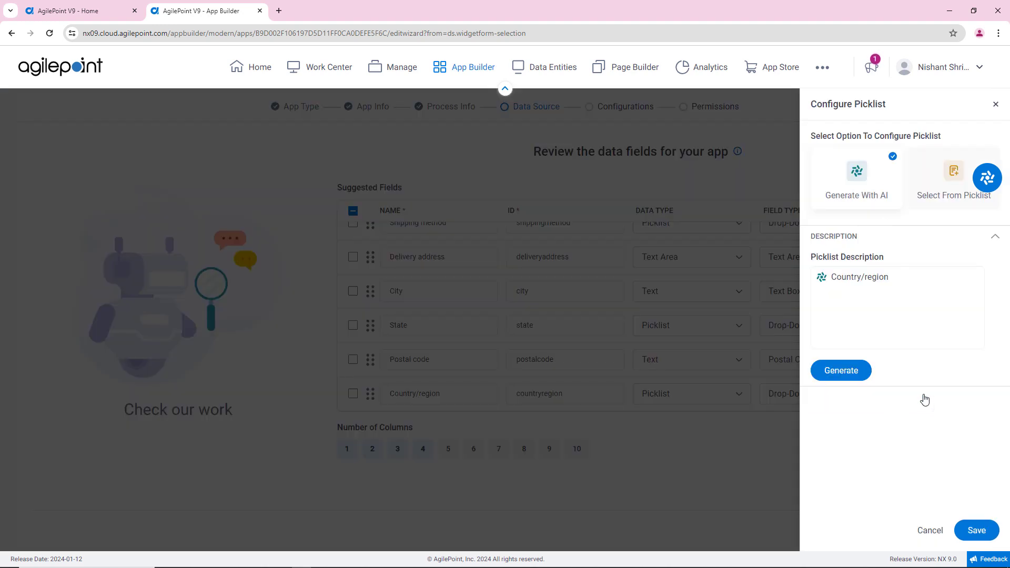
click(955, 177)
click(858, 251)
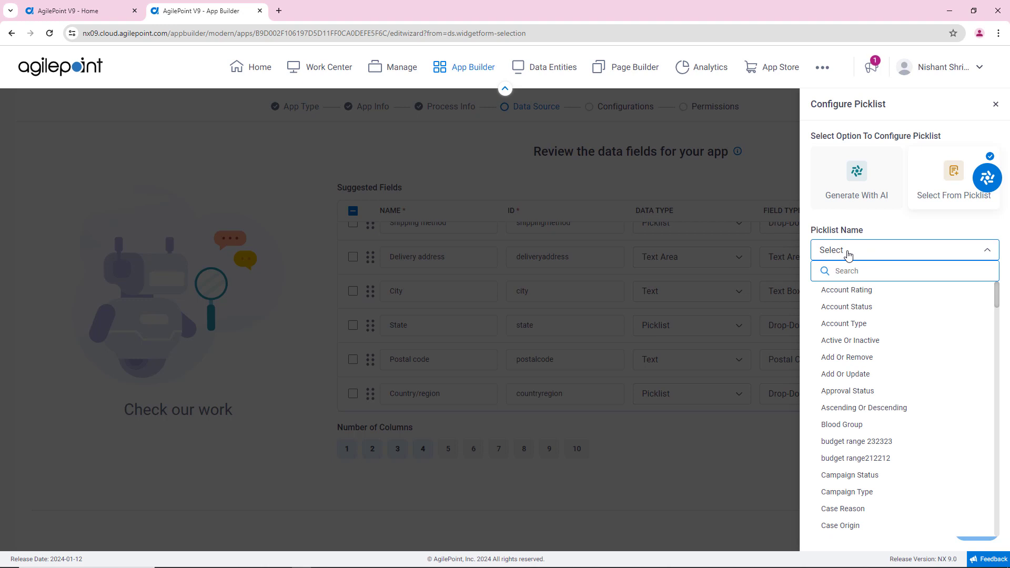
text(region)
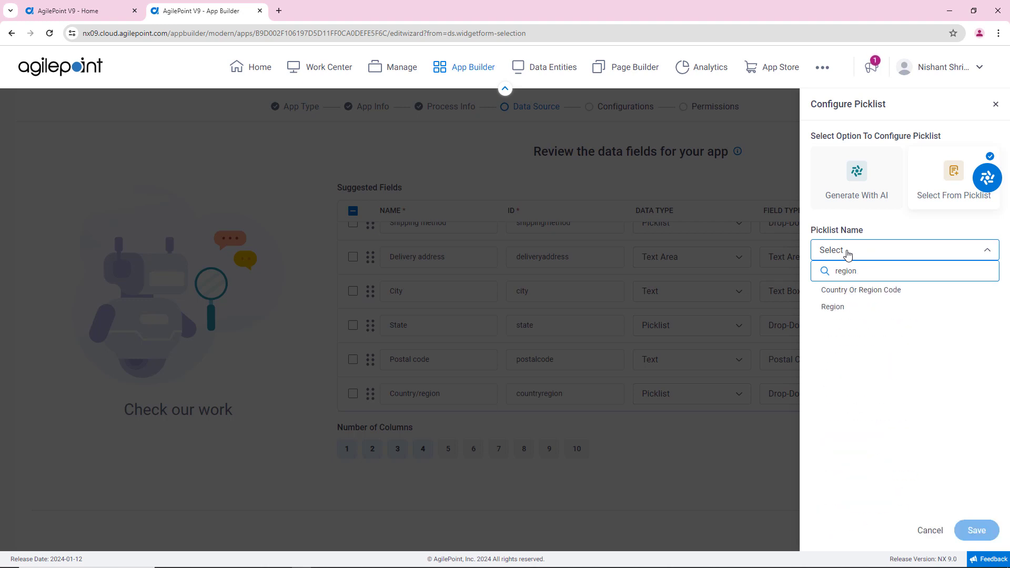
click(853, 291)
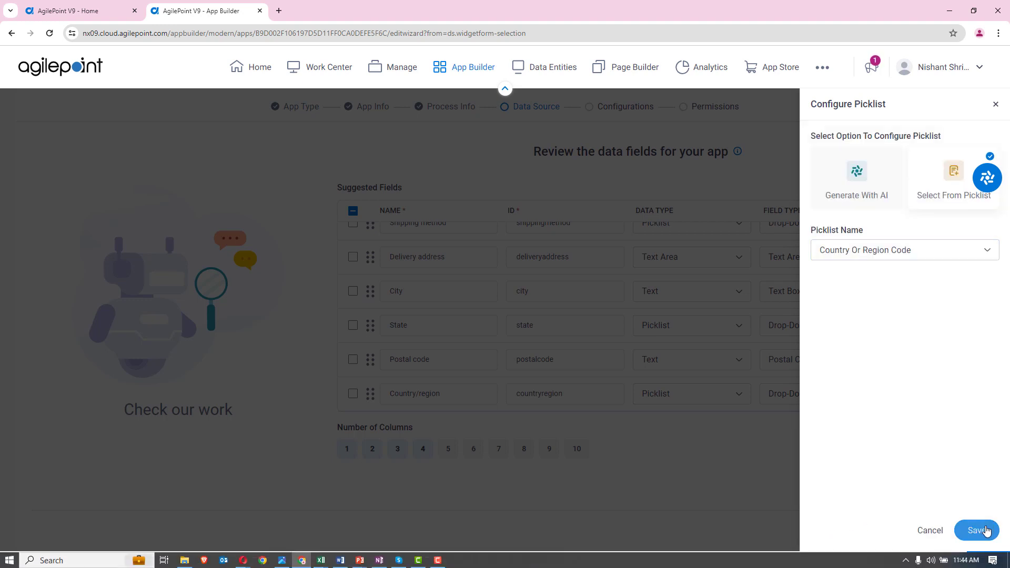
click(977, 531)
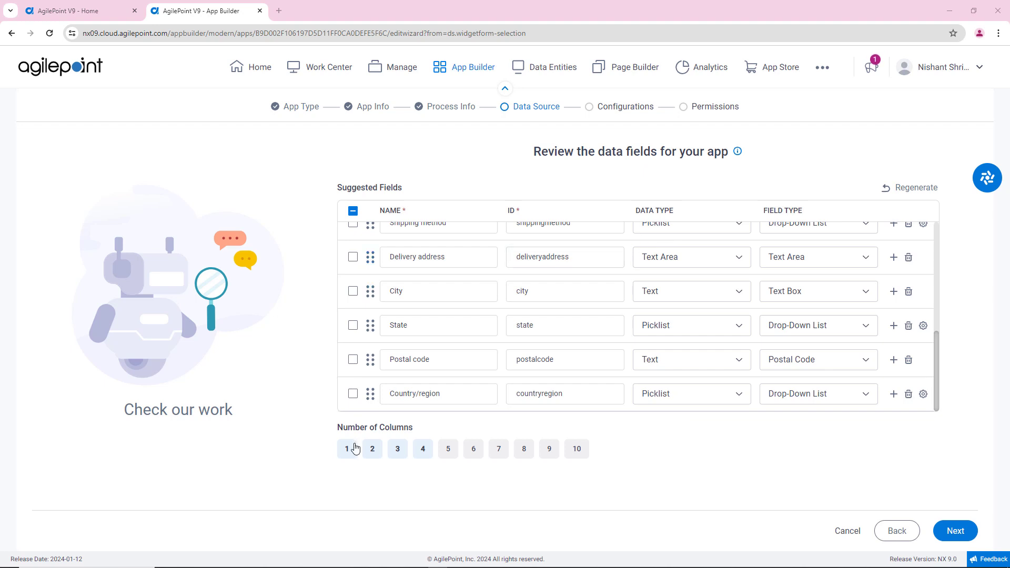
Lay the form out in 2 columns and name the entity Sales Order LD, keeping Customer PO Reference as primary field.
click(372, 449)
click(944, 531)
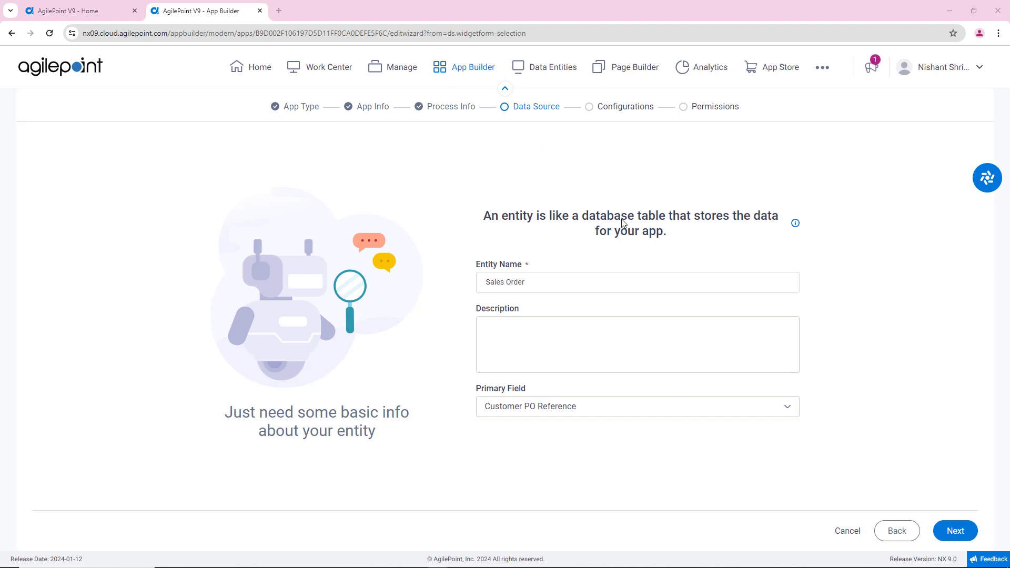
click(596, 277)
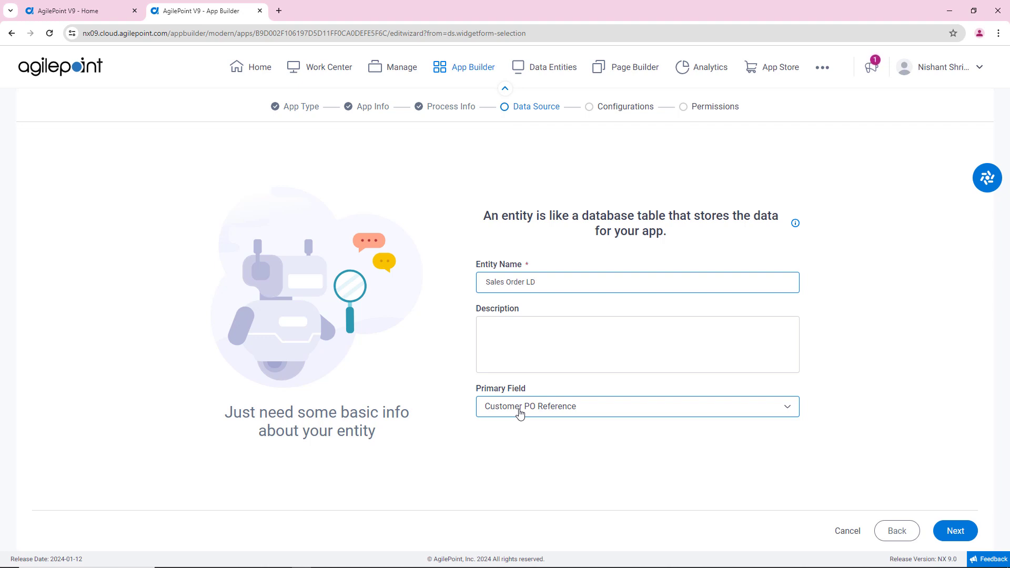
click(971, 532)
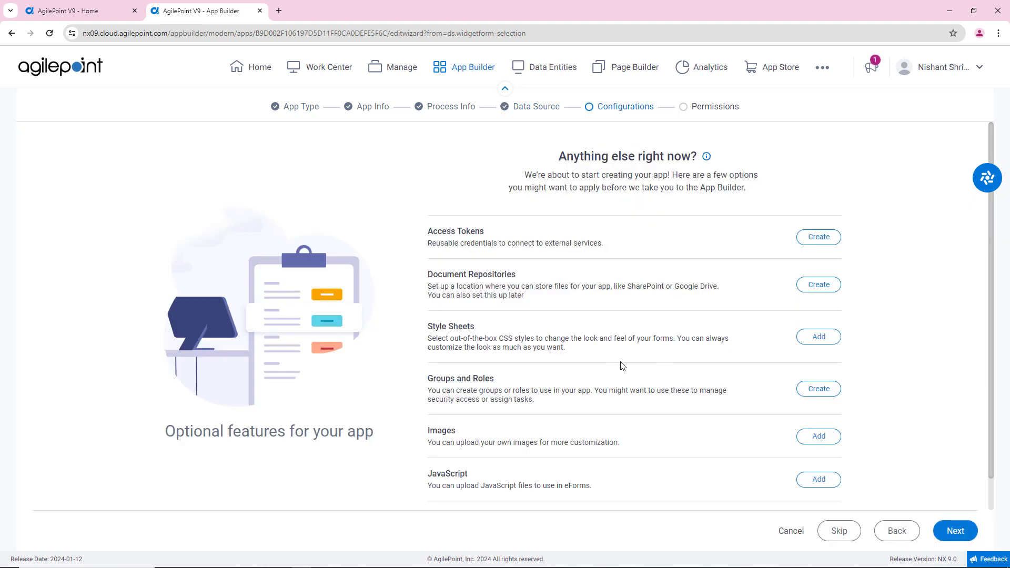
Finish the app wizard without adding optional features and open the New Sales Order LD form for designing.
click(961, 530)
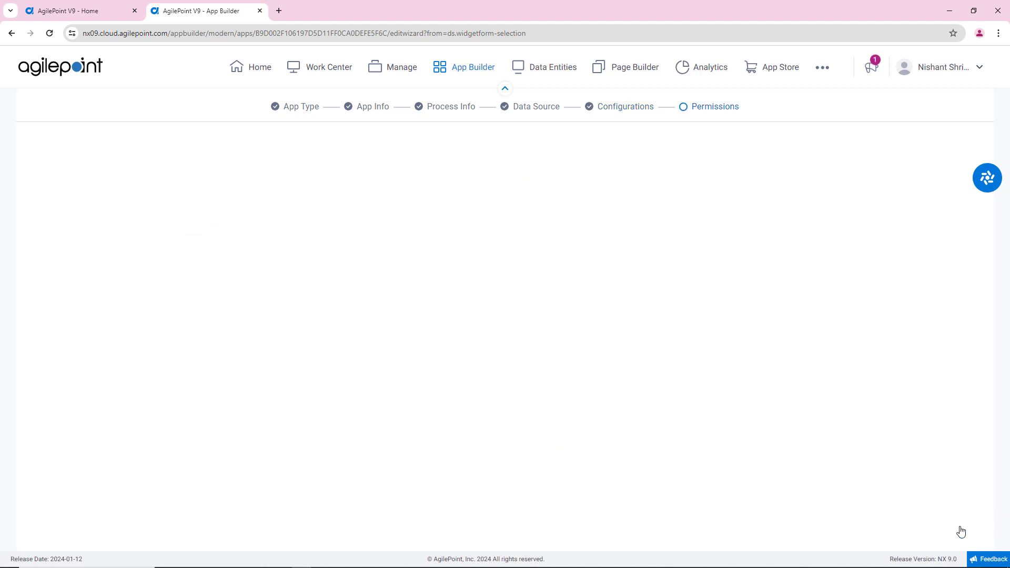
click(960, 530)
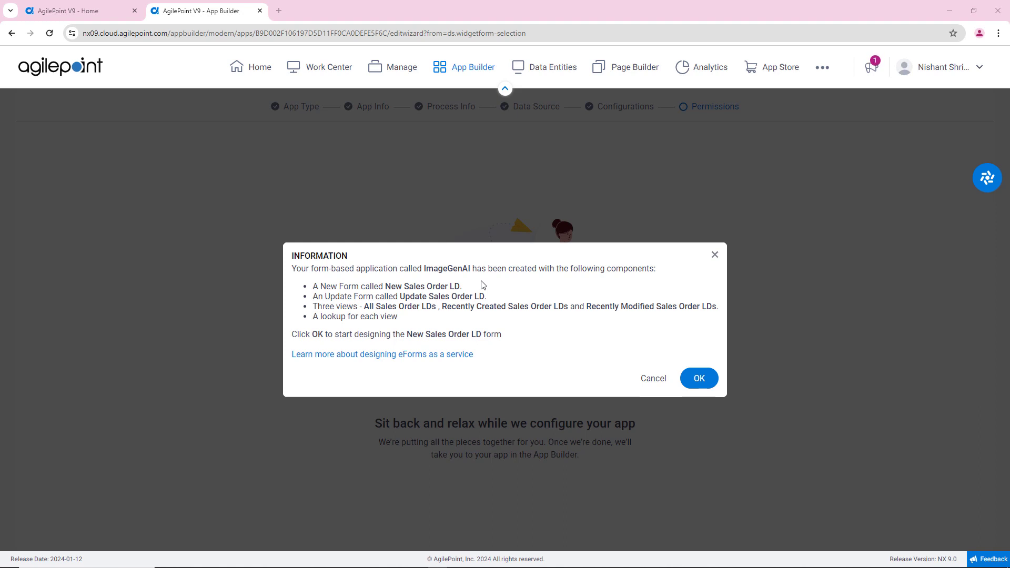
click(690, 380)
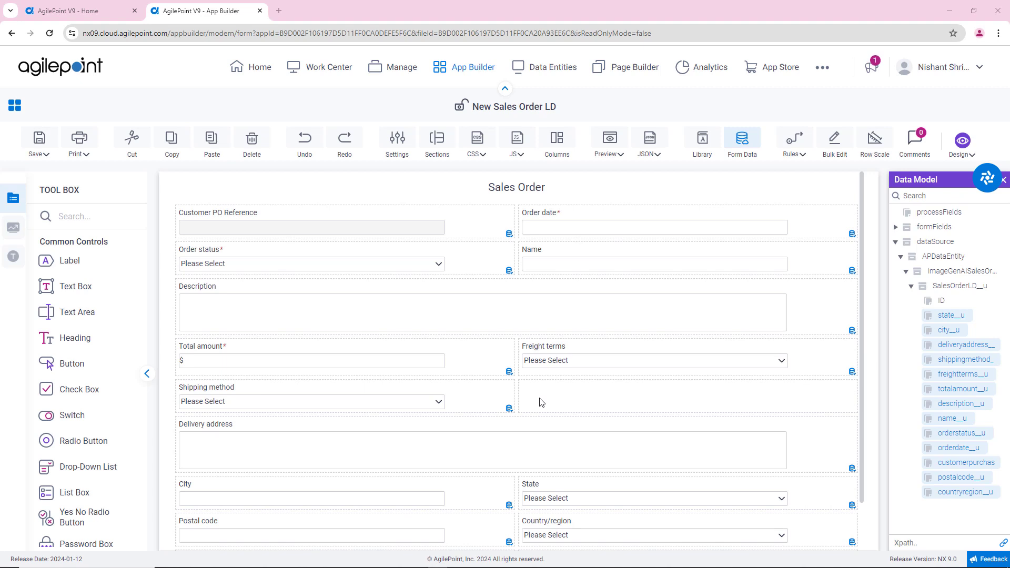
Preview the Sales Order form as PC Browser, check the Order status and Freight terms choices, and close the preview.
click(609, 143)
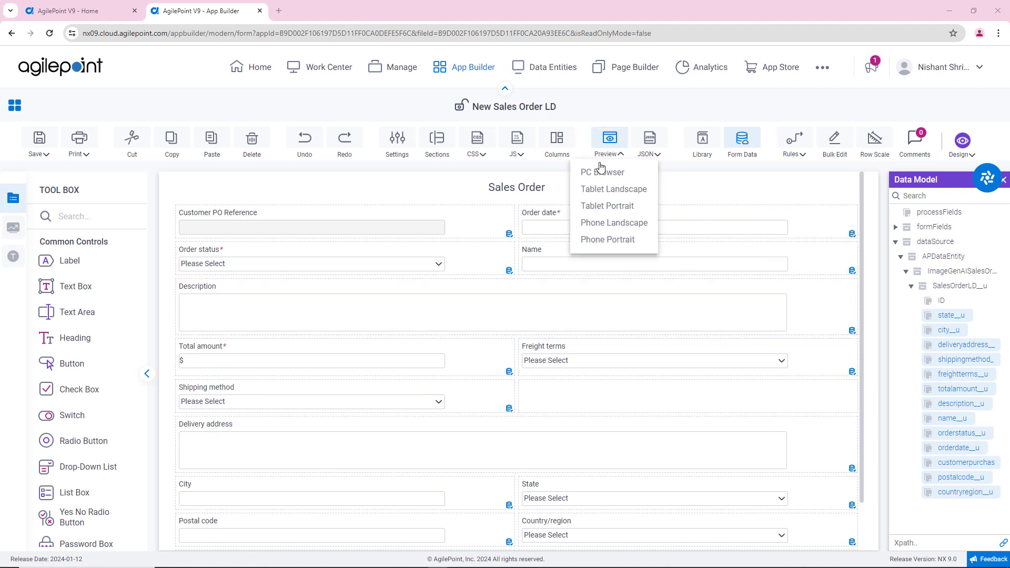
click(594, 176)
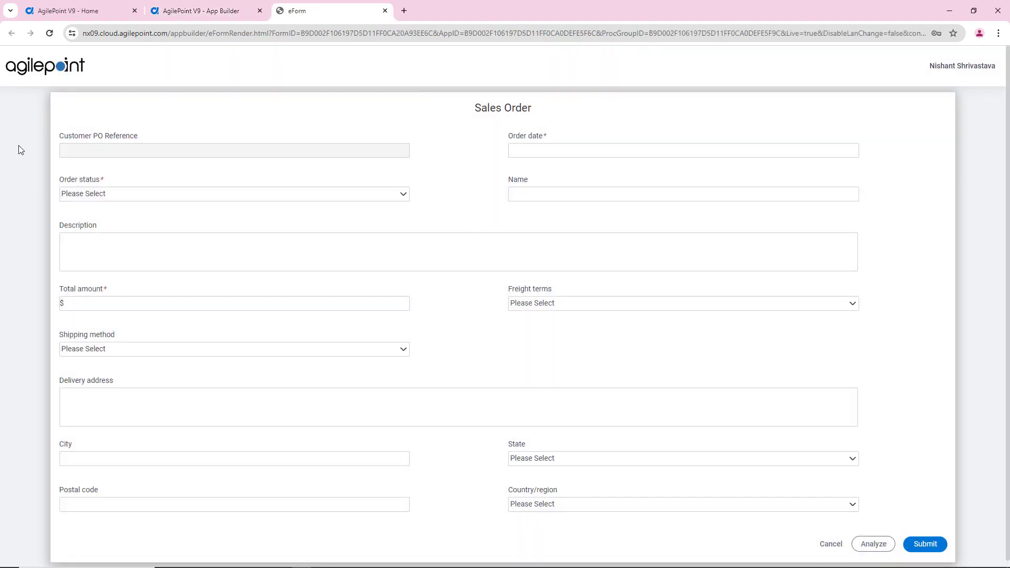
click(140, 196)
click(141, 195)
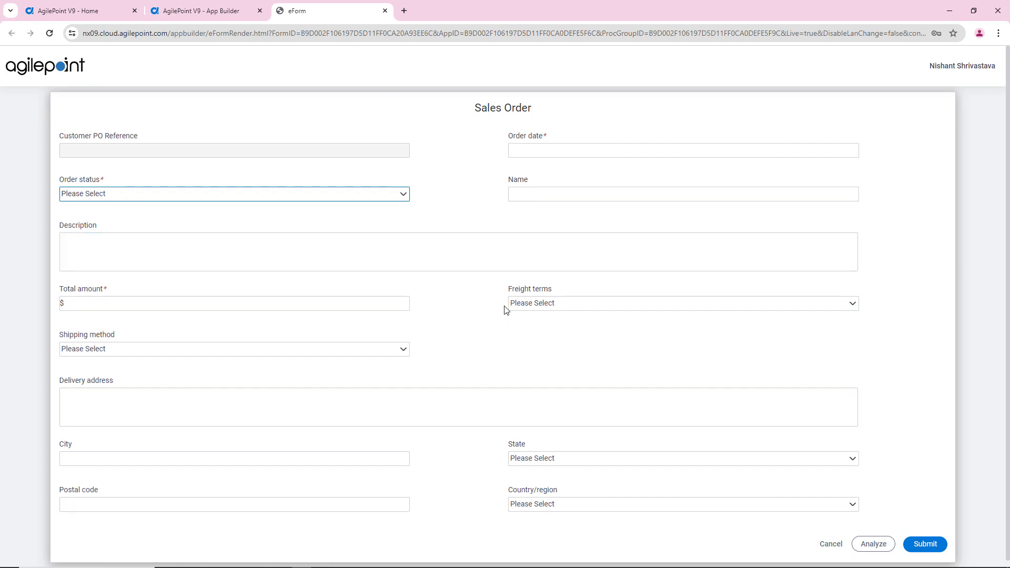
click(541, 304)
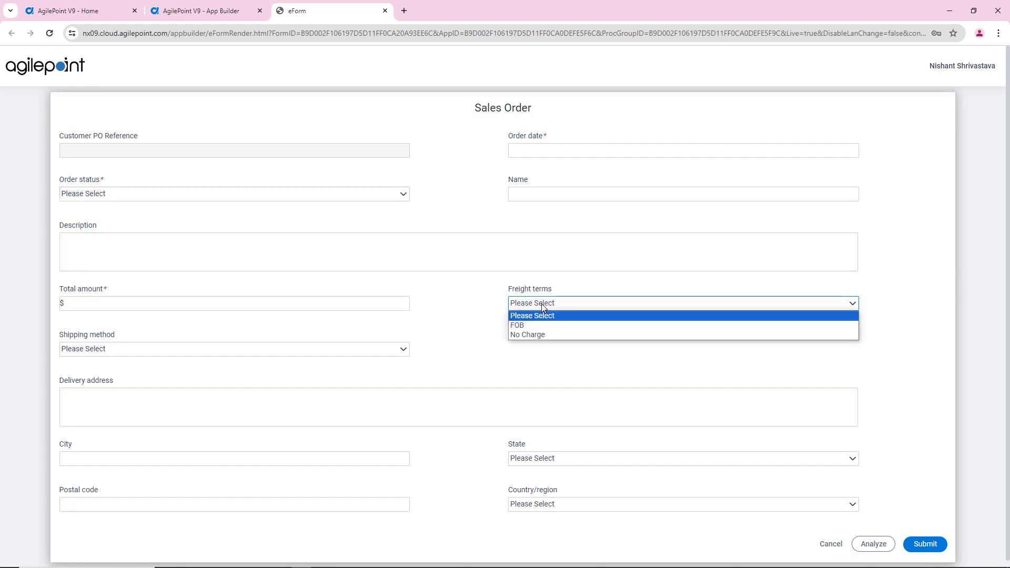
click(460, 198)
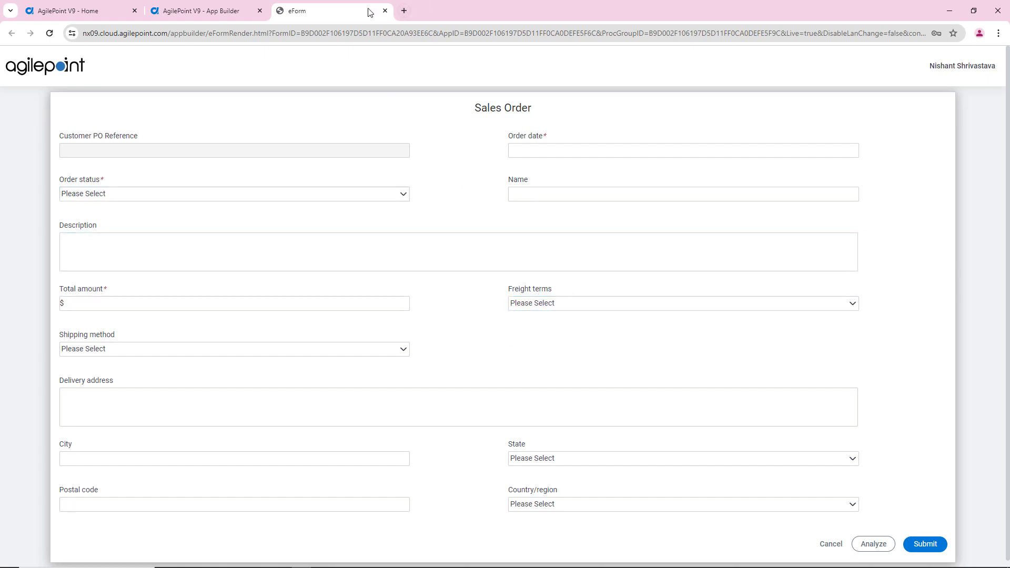
click(386, 11)
Save and check in the New Sales Order LD form, and check in the app's remaining checked-out files for publishing.
click(42, 142)
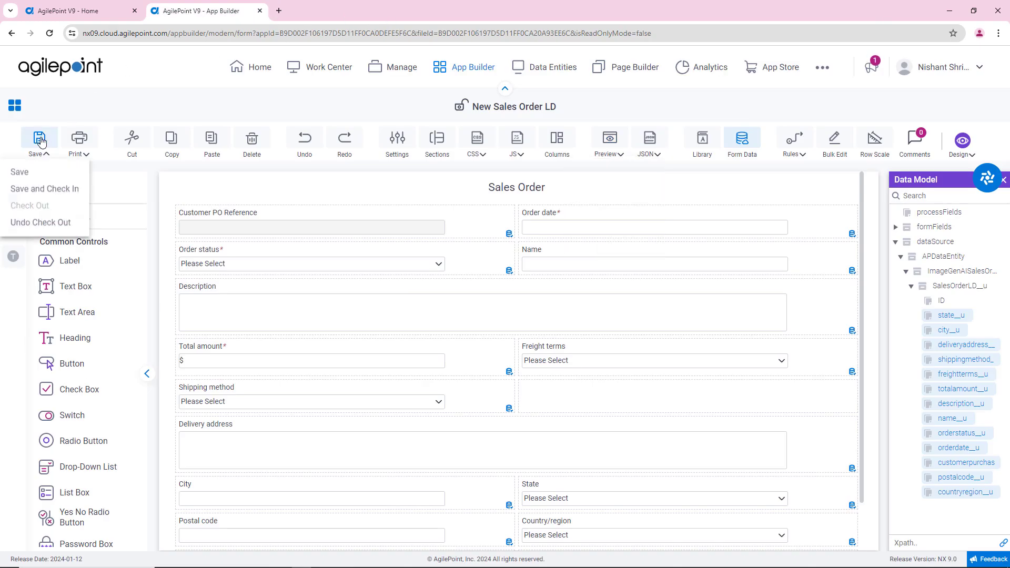
click(45, 188)
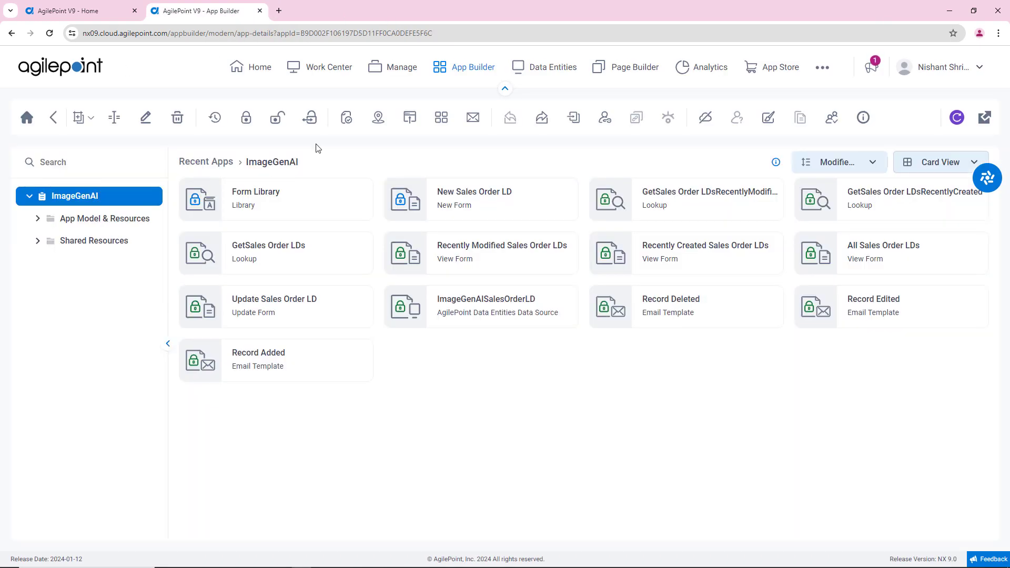
click(406, 131)
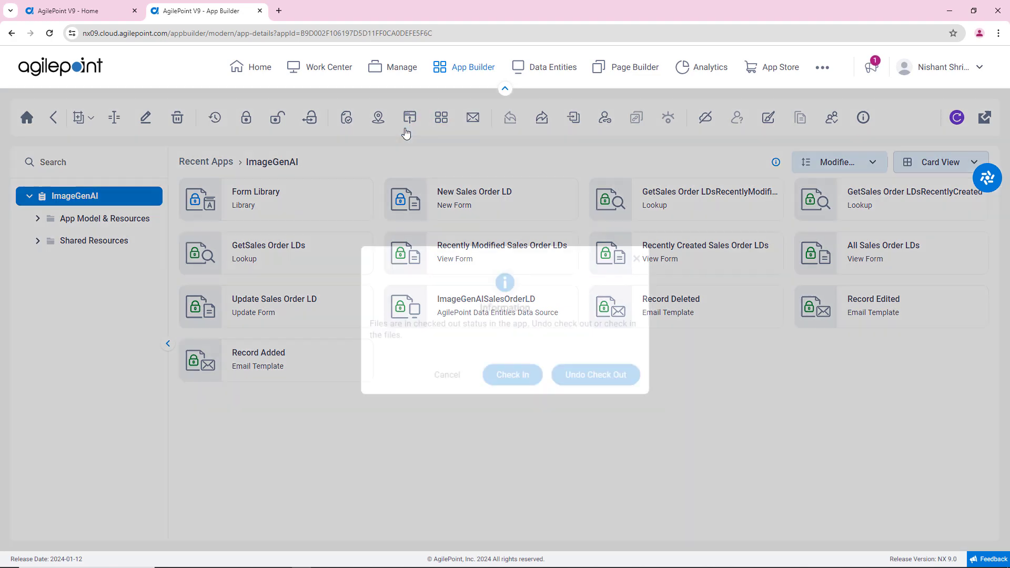
click(521, 383)
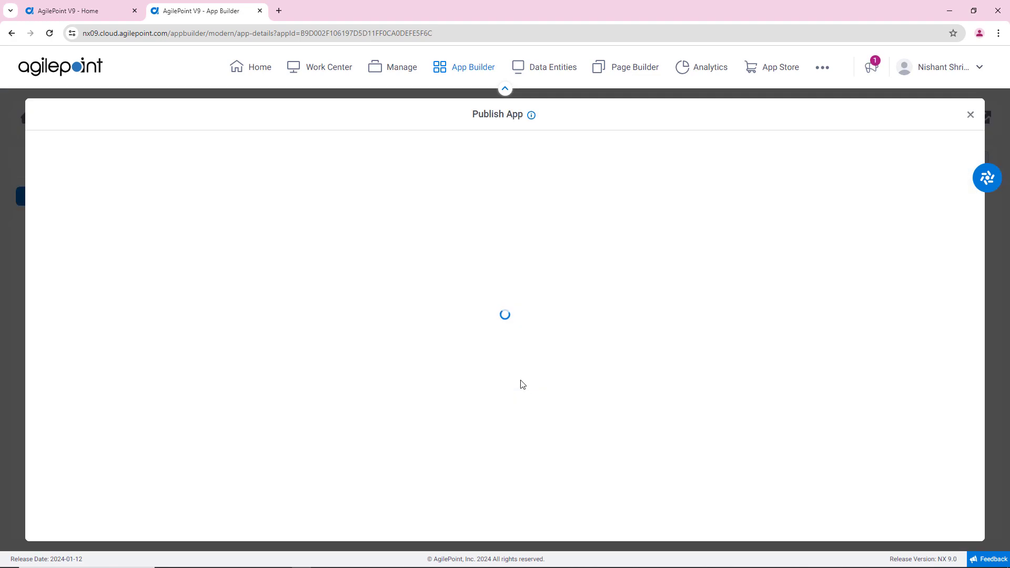
Publish the app as version 1.00 with All Sales Order LDs as default view, and launch it.
click(926, 521)
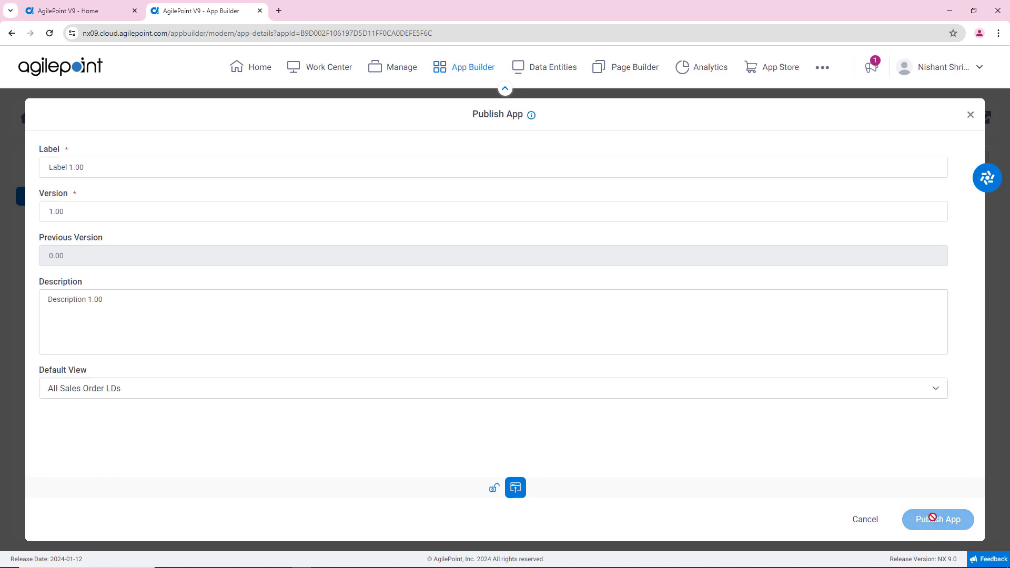
click(933, 518)
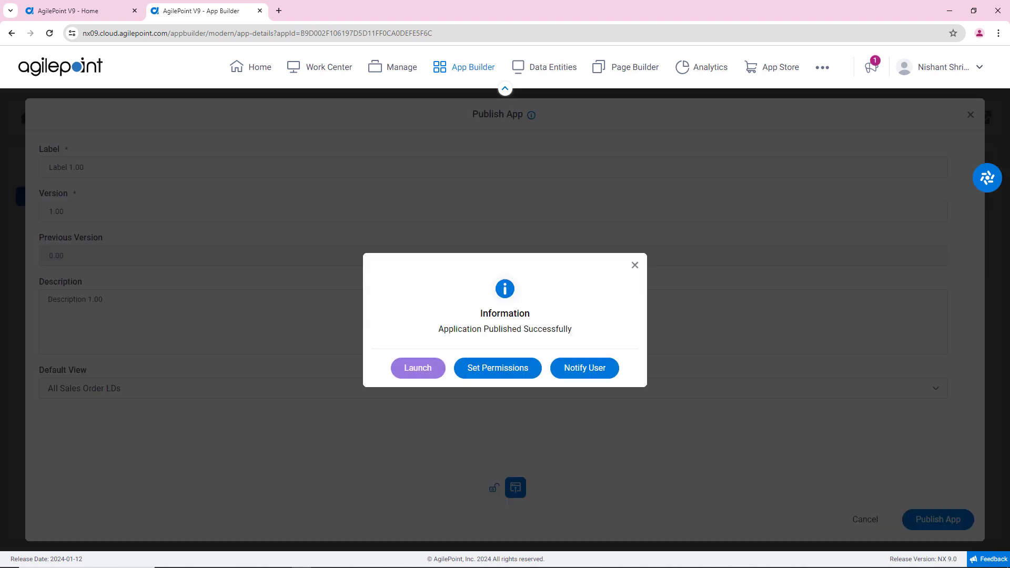
click(414, 368)
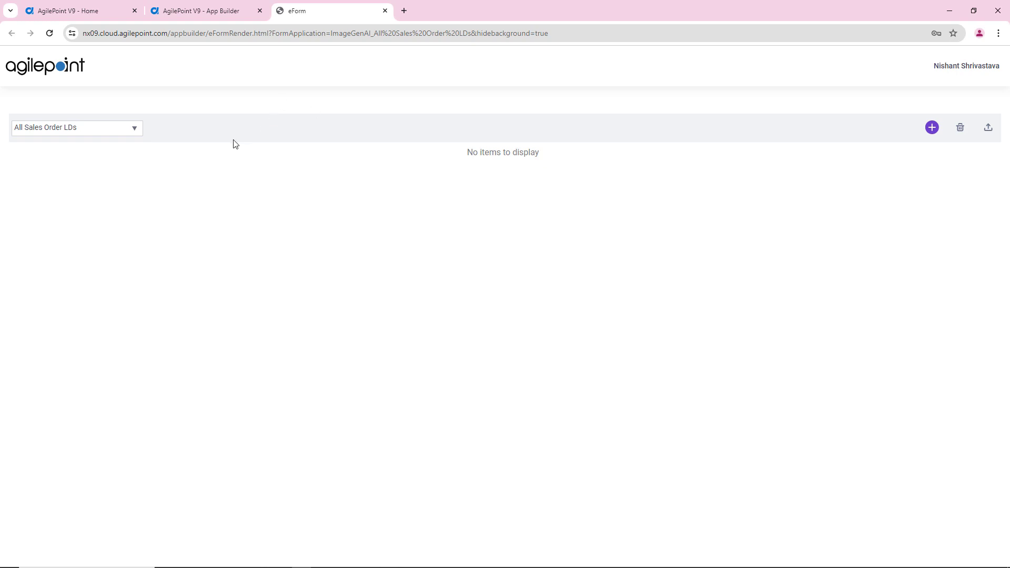
Select the All Sales Order LDs view in the launched app and open the form for adding a new record.
click(97, 133)
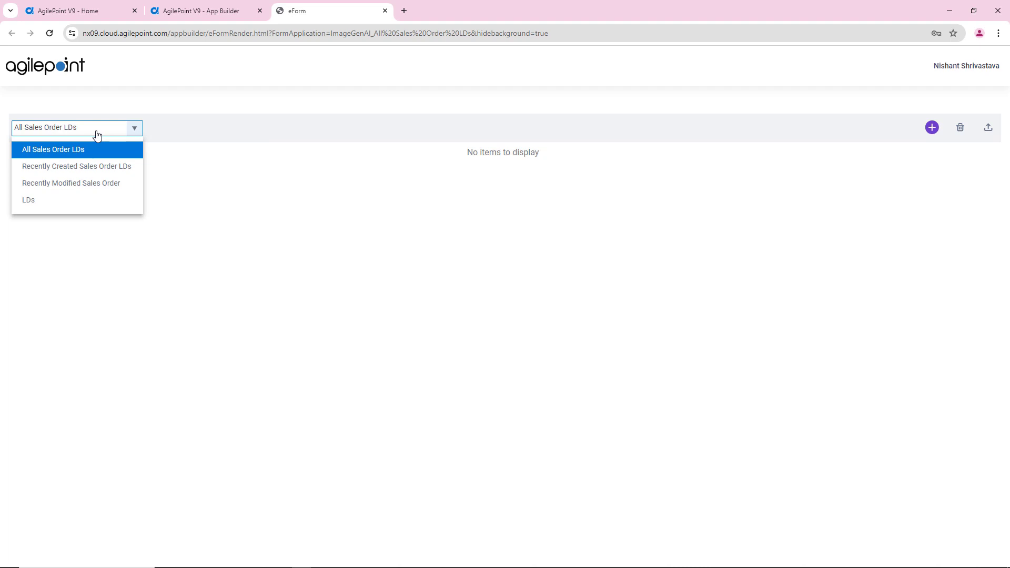
click(102, 153)
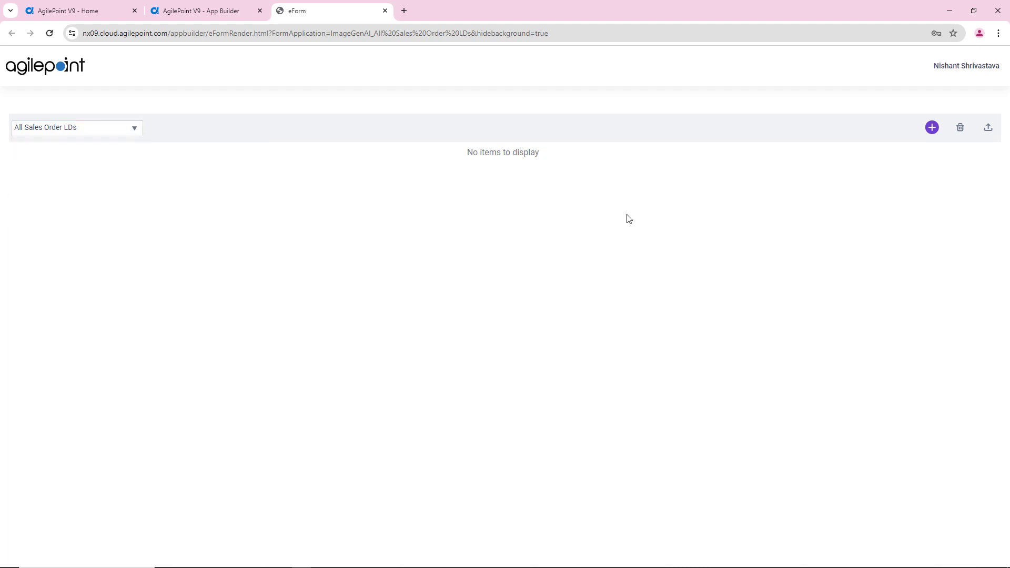
click(932, 127)
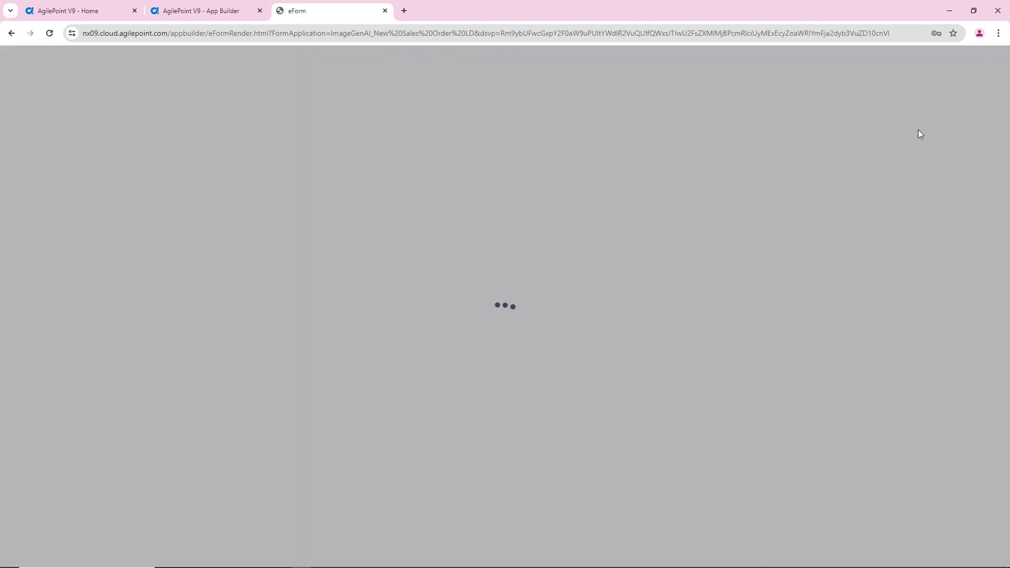